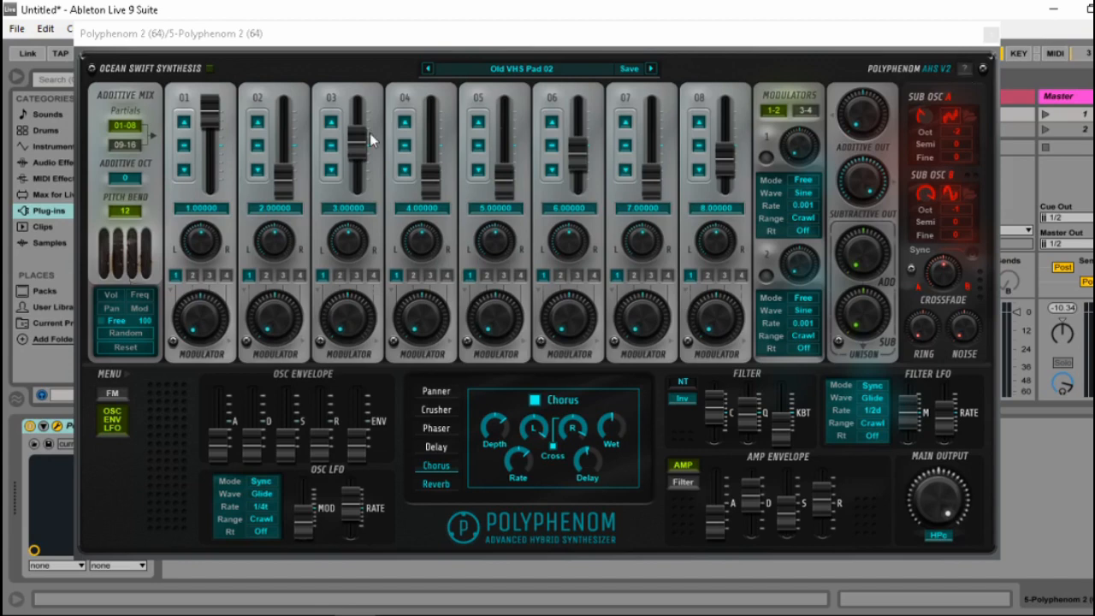
Open the Polyphenom 2 manual from the plug-in's help and highlight the LFO entries in the Polyphenom 2.0 changelog.
{"action": "left_click", "coordinate": [966, 74]}
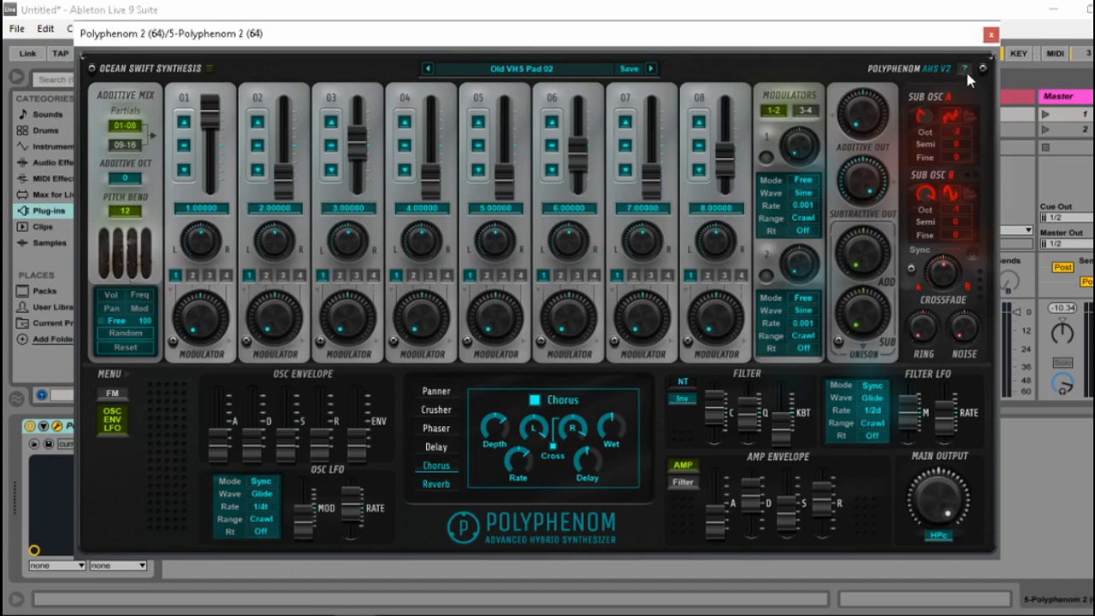
{"action": "left_click", "coordinate": [965, 68]}
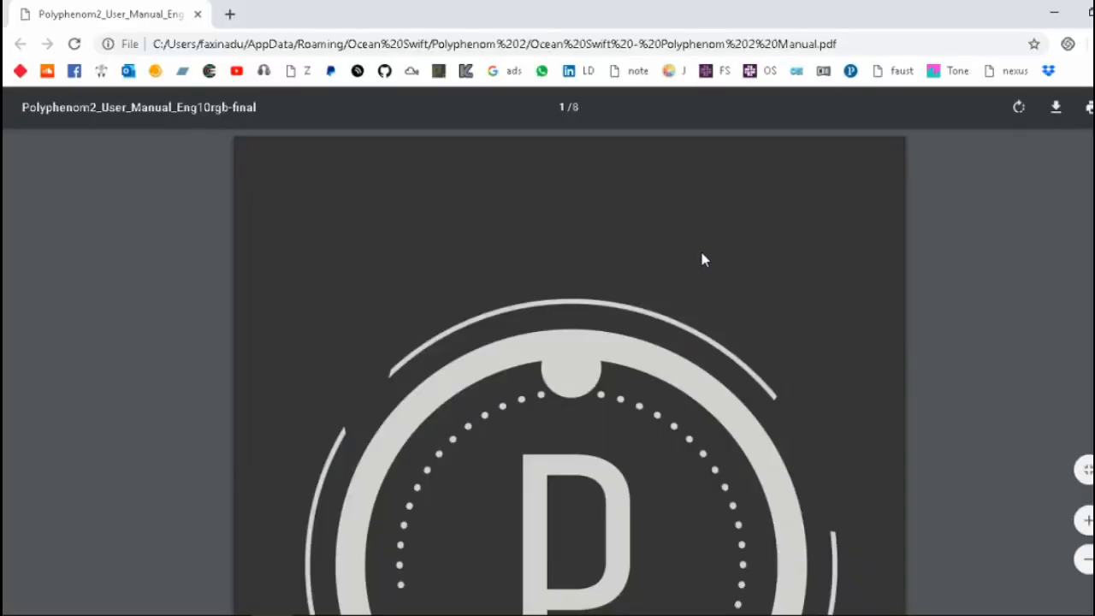
{"action": "scroll", "coordinate": [702, 258], "scroll_direction": "down", "scroll_amount": 20}
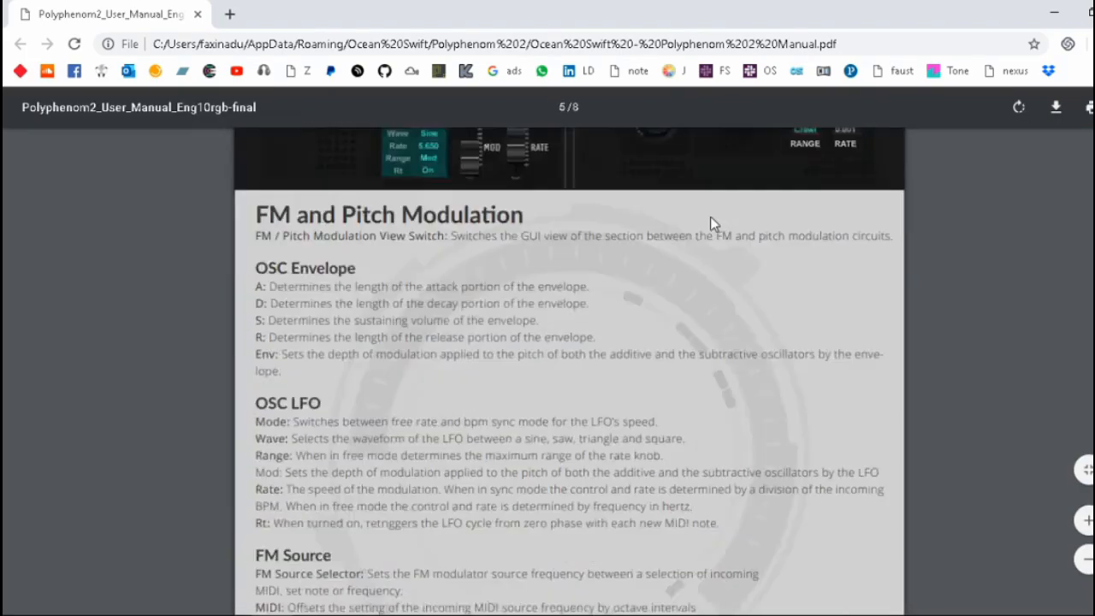
{"action": "scroll", "coordinate": [710, 216], "scroll_direction": "down", "scroll_amount": 20}
{"action": "scroll", "coordinate": [710, 216], "scroll_direction": "up", "scroll_amount": 7}
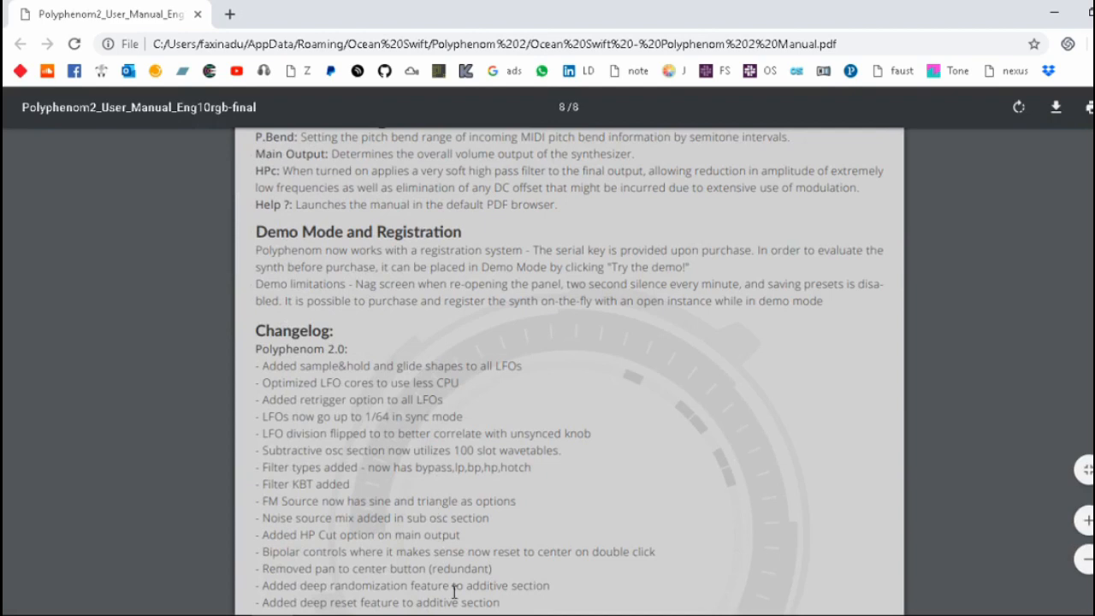
{"action": "left_click_drag", "start_coordinate": [258, 366], "coordinate": [566, 424]}
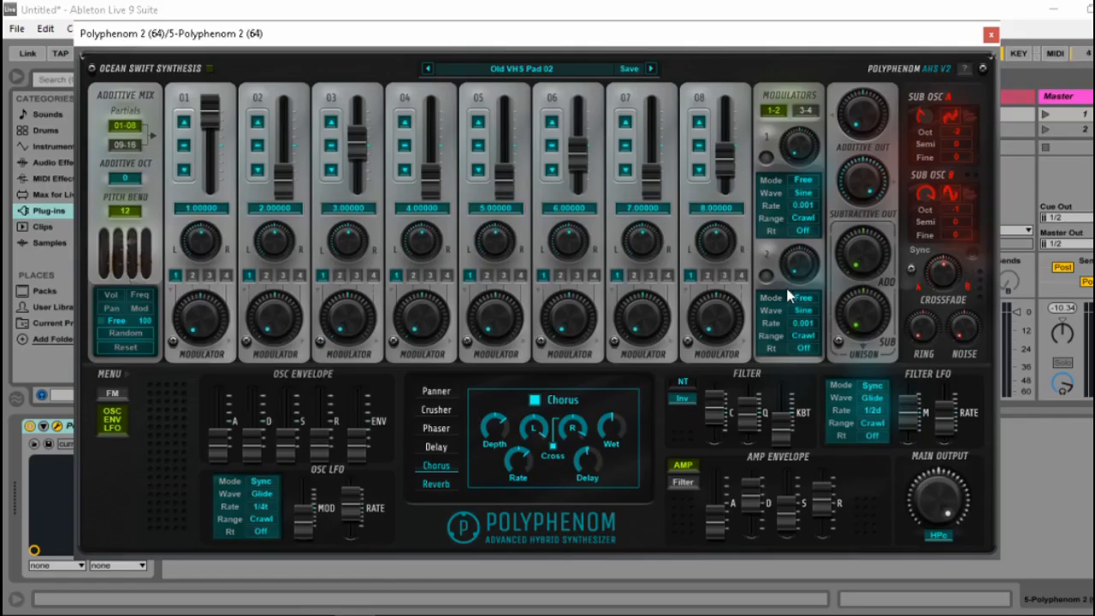
Review modulator 2's waveform options, switch the modulator to Sync mode and set its rate to 1/64.
{"action": "left_click", "coordinate": [807, 310]}
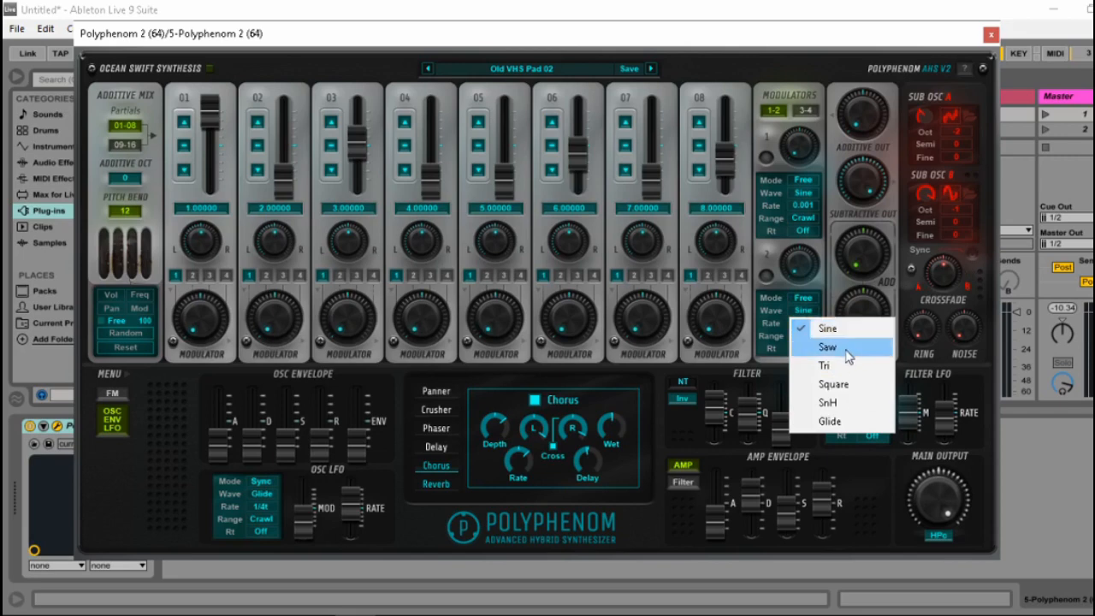
{"action": "left_click", "coordinate": [818, 284]}
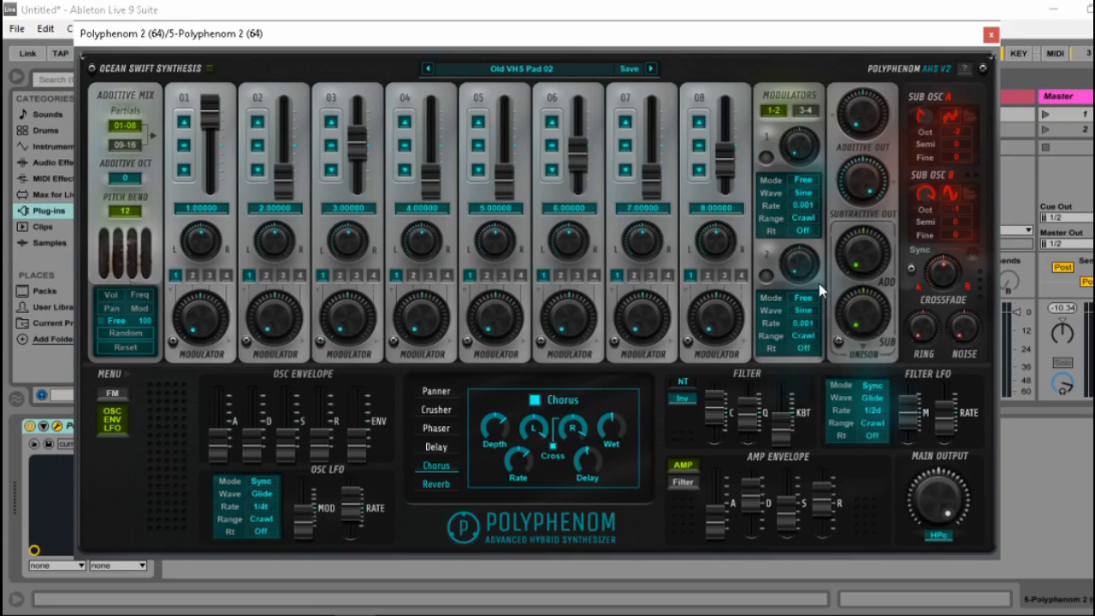
{"action": "left_click", "coordinate": [767, 275]}
{"action": "left_click_drag", "start_coordinate": [844, 1], "coordinate": [874, 2]}
{"action": "left_click_drag", "start_coordinate": [790, 265], "coordinate": [814, 292]}
{"action": "left_click_drag", "start_coordinate": [796, 280], "coordinate": [808, 161]}
{"action": "left_click", "coordinate": [807, 348]}
Return to the manual's changelog and highlight the LFO CPU optimization entry and the wavetable entry.
{"action": "left_click", "coordinate": [274, 615]}
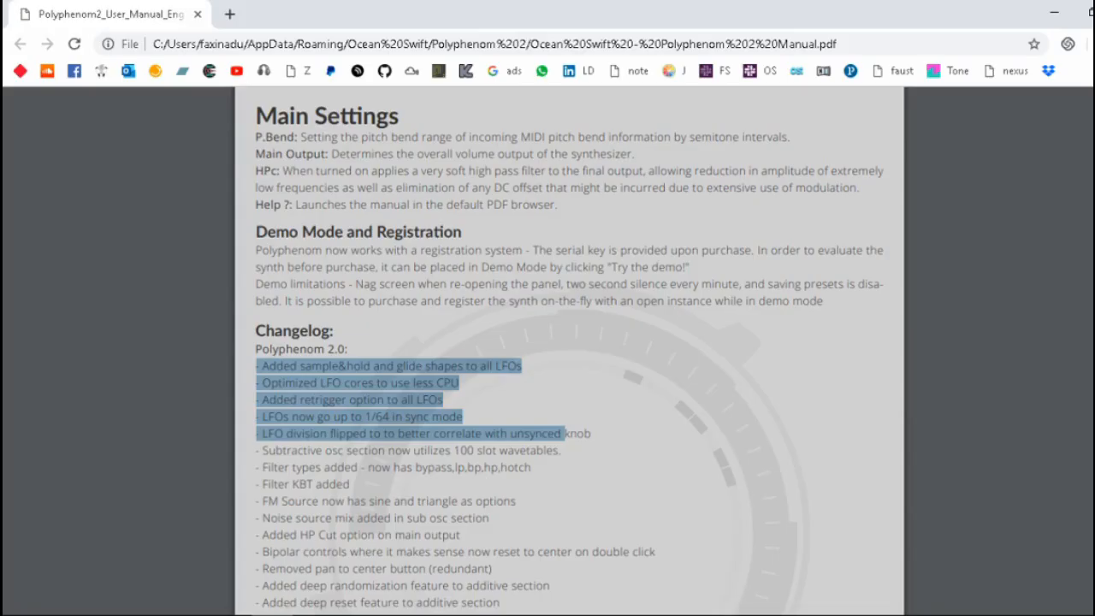
{"action": "left_click", "coordinate": [373, 387]}
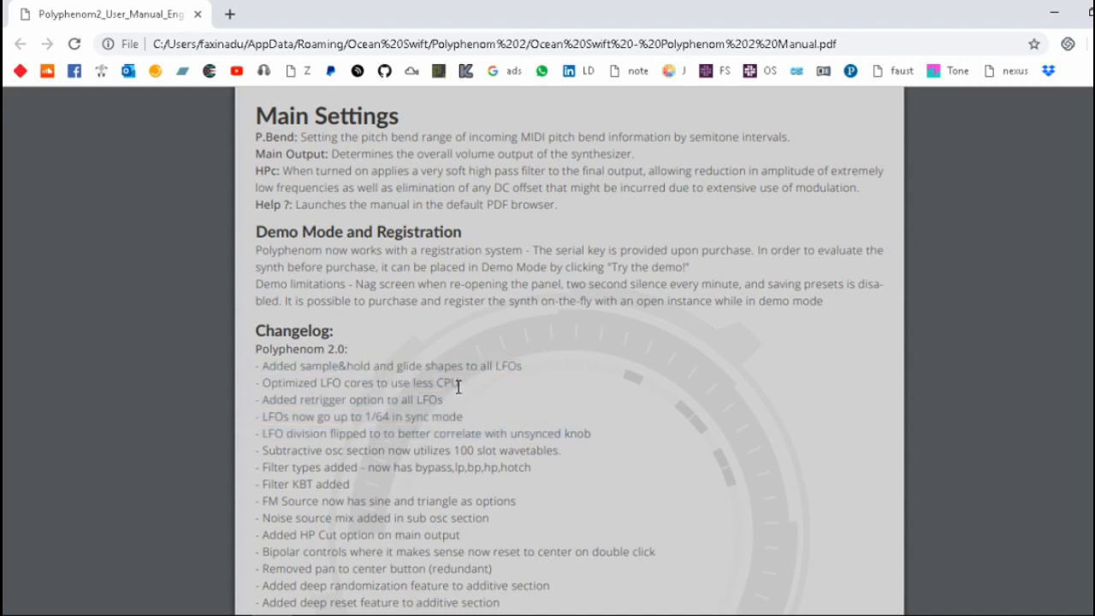
{"action": "left_click_drag", "start_coordinate": [458, 387], "coordinate": [257, 384]}
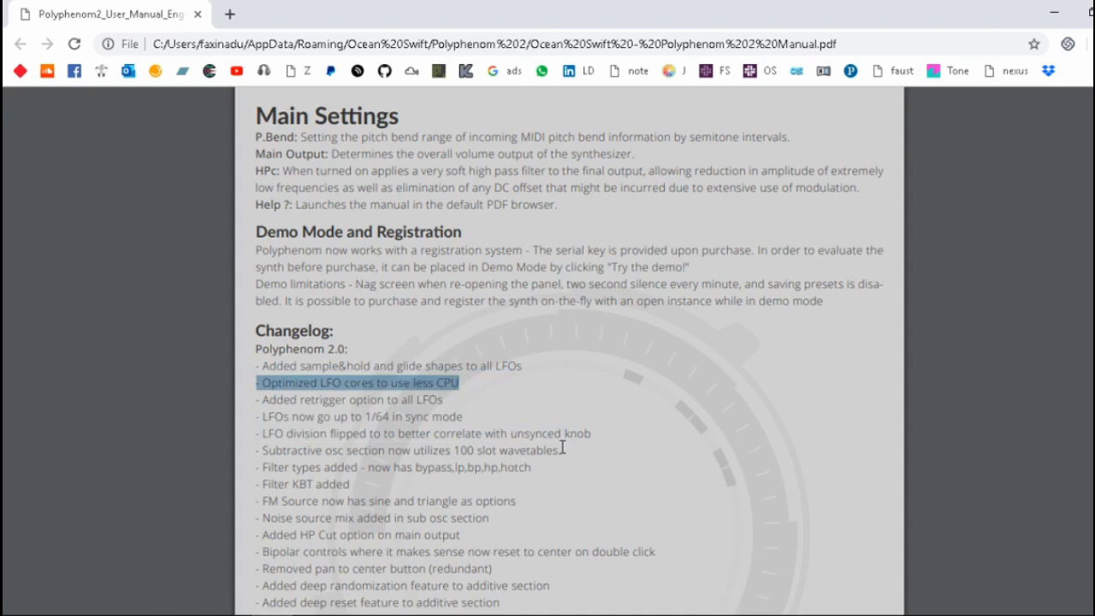
{"action": "left_click_drag", "start_coordinate": [571, 438], "coordinate": [322, 451]}
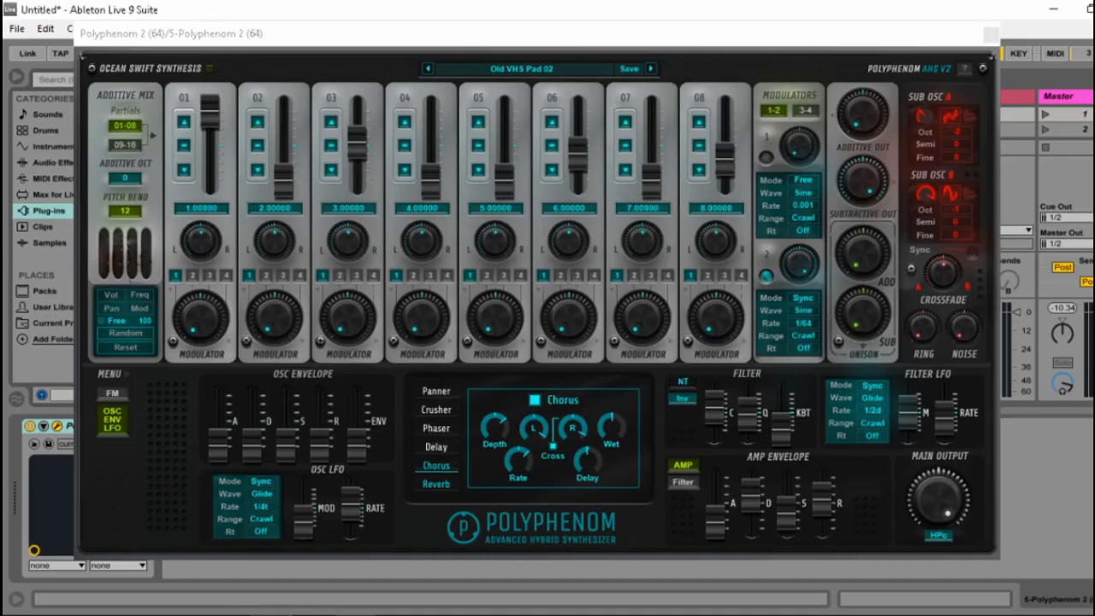
Sweep the wavetable positions of Sub Osc A and Sub Osc B to choose different waveforms.
{"action": "left_click", "coordinate": [923, 115]}
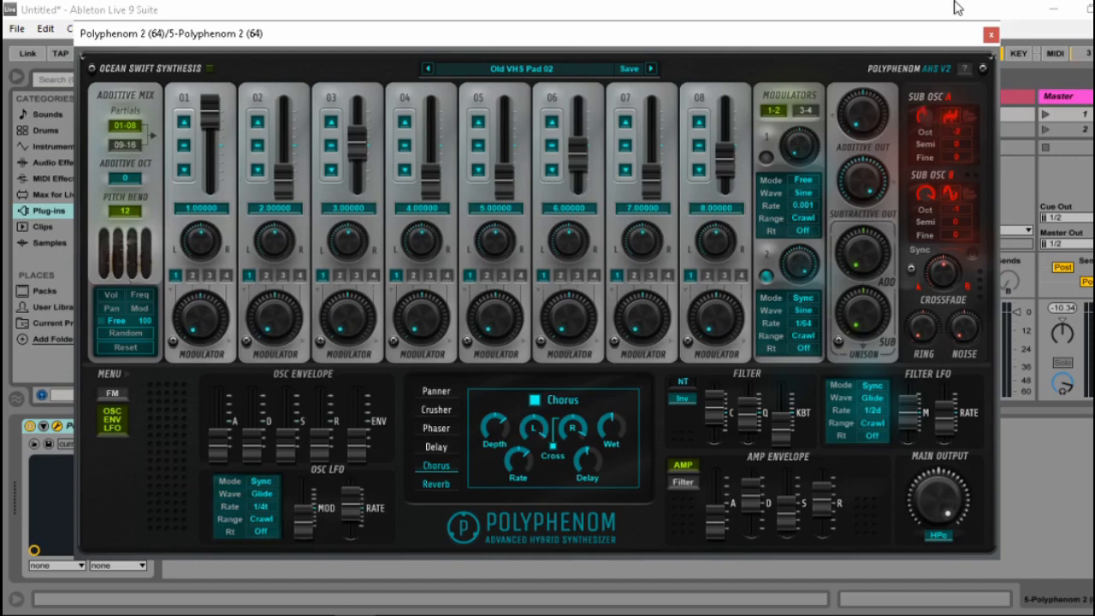
{"action": "left_click_drag", "start_coordinate": [952, 316], "coordinate": [902, 77]}
{"action": "left_click_drag", "start_coordinate": [927, 124], "coordinate": [934, 355]}
{"action": "left_click_drag", "start_coordinate": [950, 118], "coordinate": [948, 266]}
{"action": "left_click_drag", "start_coordinate": [930, 197], "coordinate": [948, 273]}
{"action": "left_click_drag", "start_coordinate": [939, 394], "coordinate": [962, 261]}
{"action": "left_click_drag", "start_coordinate": [942, 430], "coordinate": [968, 346]}
{"action": "left_click_drag", "start_coordinate": [927, 112], "coordinate": [935, 407]}
{"action": "left_click_drag", "start_coordinate": [925, 194], "coordinate": [936, 2]}
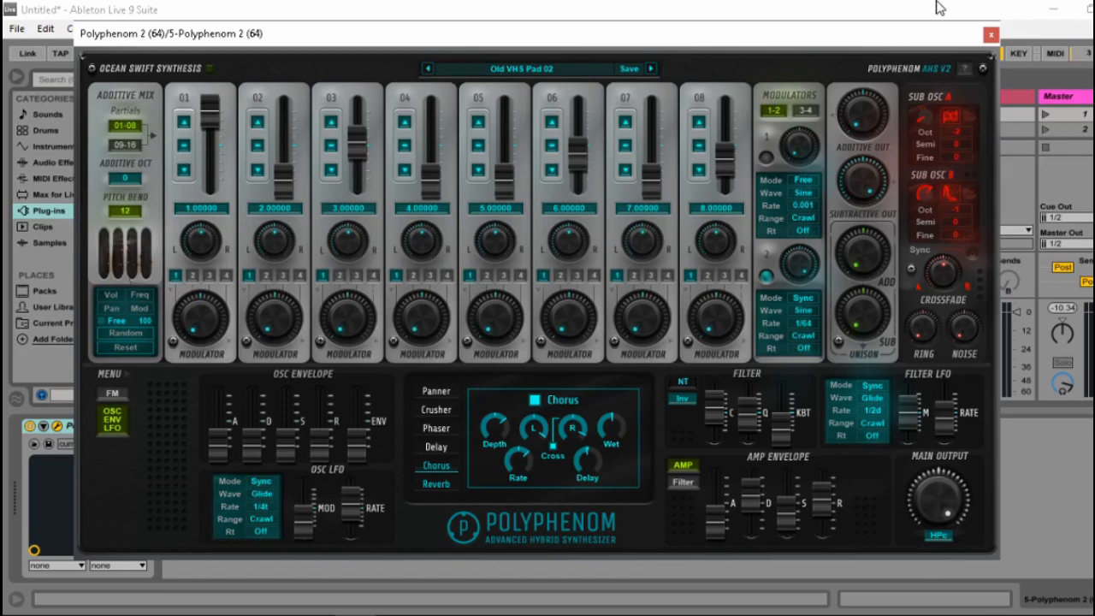
Load the wavetables os_additives_2048, os_shaped_trigs_2048 and os_wave_mediation_wt_1_2048 in turn into Sub Osc A.
{"action": "left_click", "coordinate": [966, 106]}
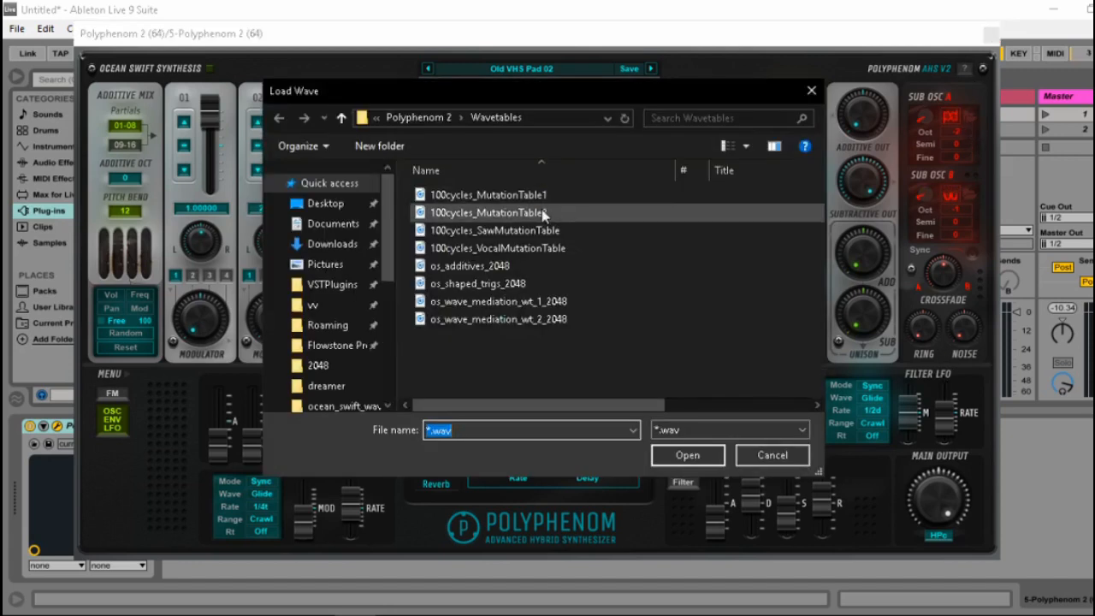
{"action": "double_click", "coordinate": [505, 270]}
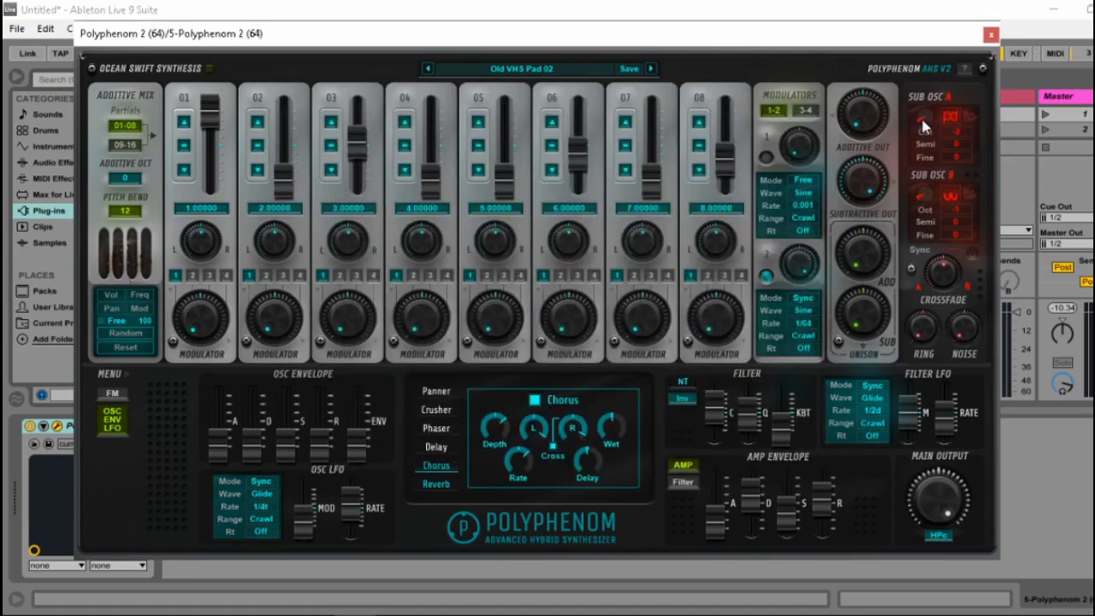
{"action": "left_click", "coordinate": [972, 126]}
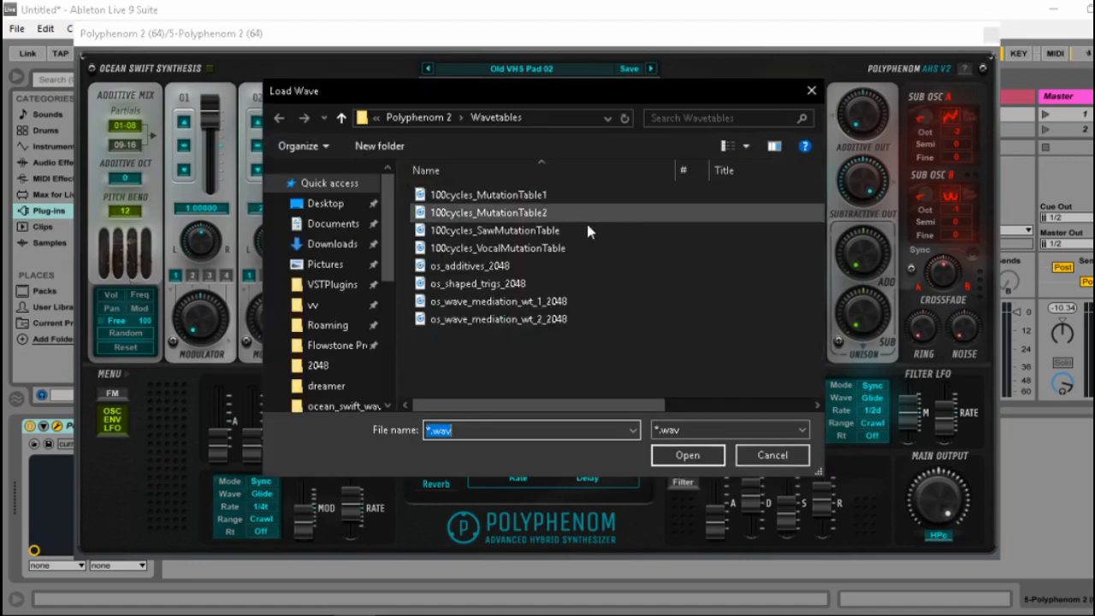
{"action": "double_click", "coordinate": [523, 287]}
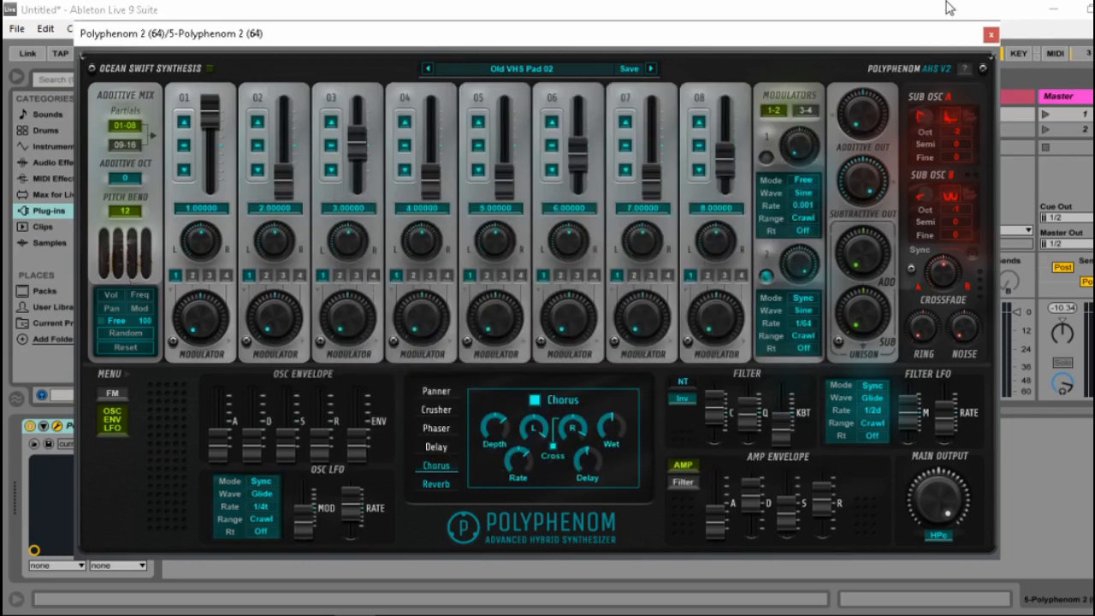
{"action": "left_click", "coordinate": [967, 127]}
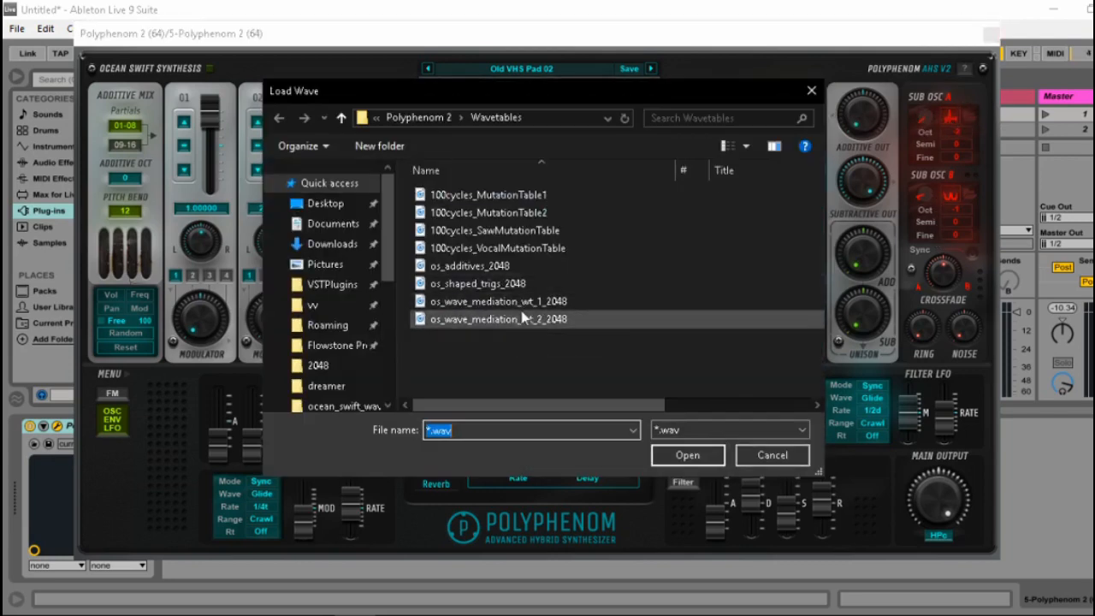
{"action": "double_click", "coordinate": [464, 301]}
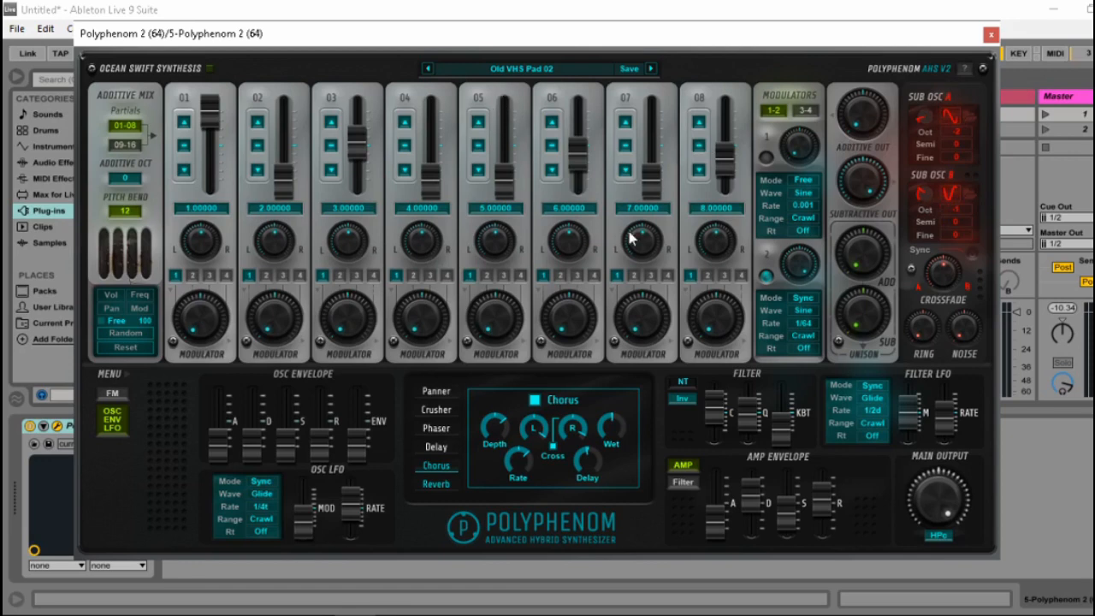
Show the FM controls in place of the oscillator envelope and LFO section.
{"action": "left_click", "coordinate": [114, 395]}
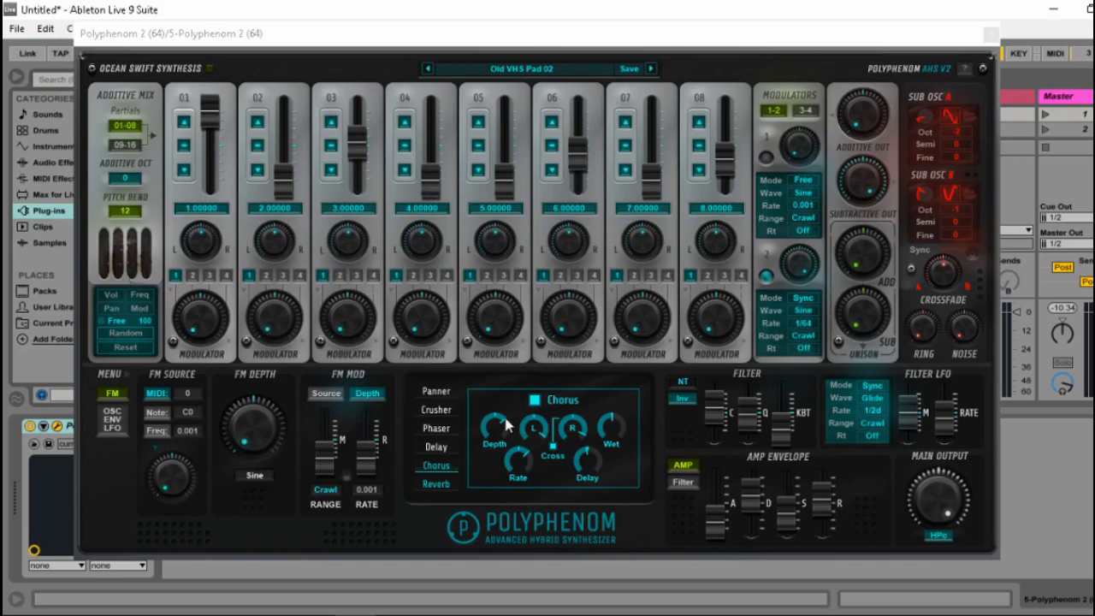
Switch to the manual and highlight the added filter types entry in the changelog.
{"action": "left_click", "coordinate": [273, 615]}
{"action": "left_click_drag", "start_coordinate": [263, 467], "coordinate": [557, 468]}
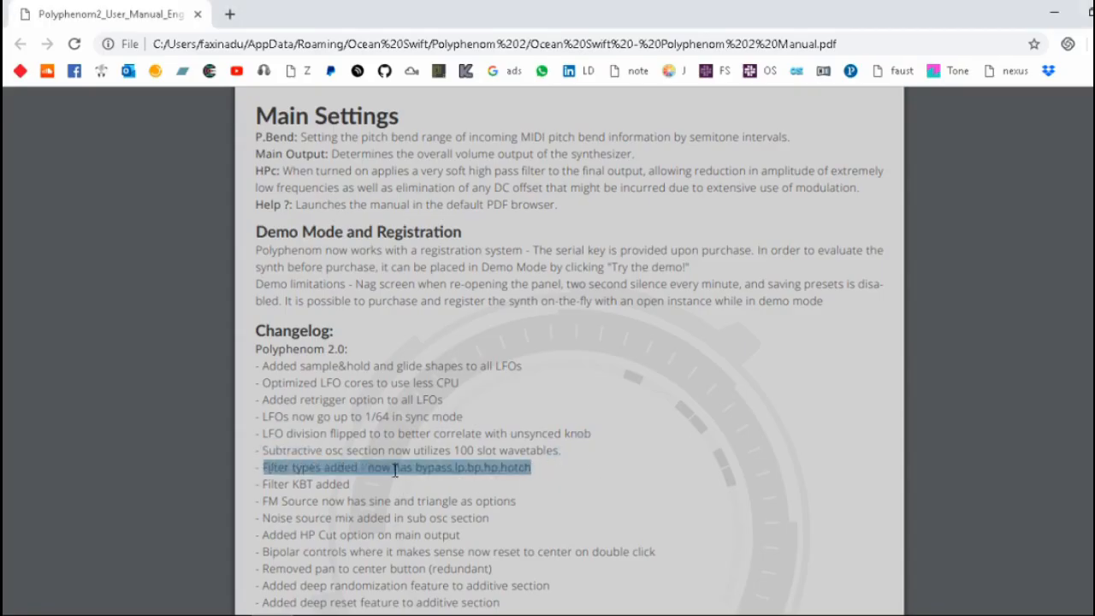
{"action": "left_click_drag", "start_coordinate": [369, 494], "coordinate": [264, 468]}
{"action": "left_click", "coordinate": [264, 468]}
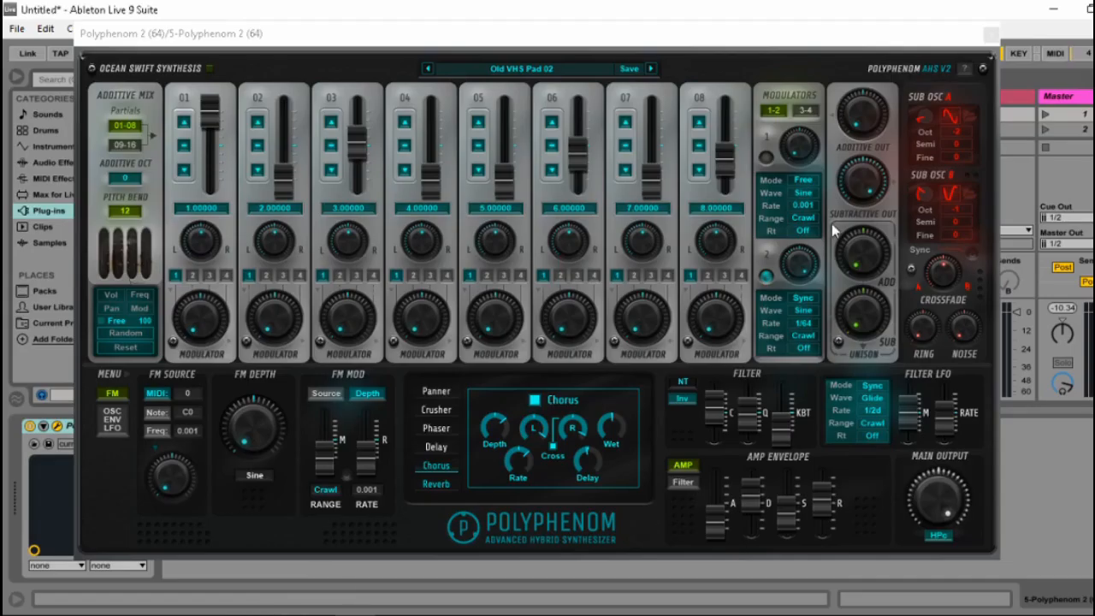
Set the filter type to Byp and change it to LP, reviewing the other available types.
{"action": "left_click", "coordinate": [685, 383]}
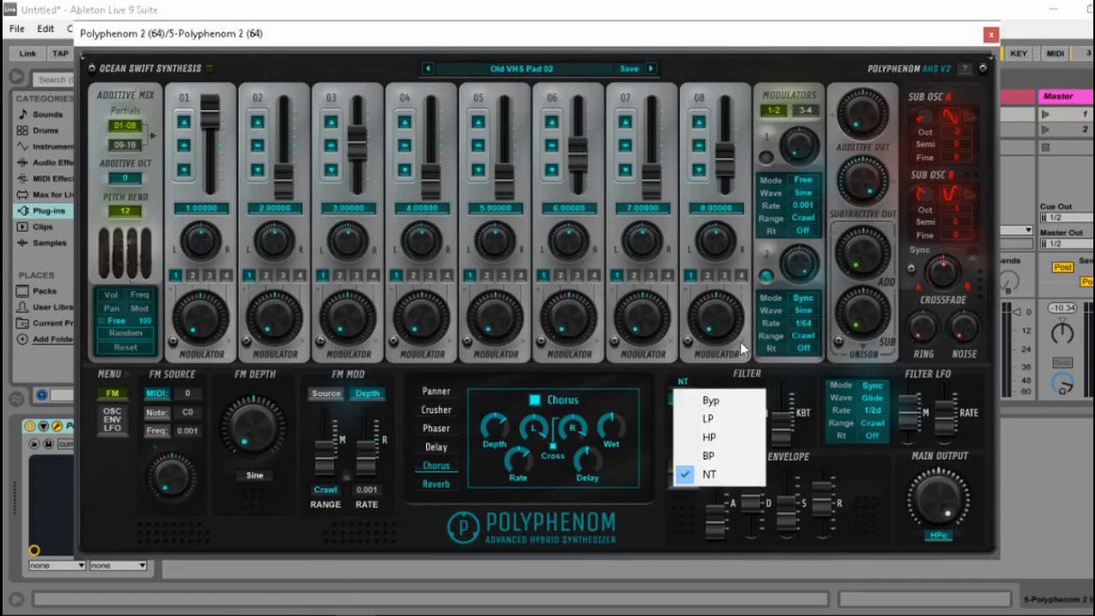
{"action": "left_click", "coordinate": [724, 399]}
{"action": "left_click", "coordinate": [682, 385]}
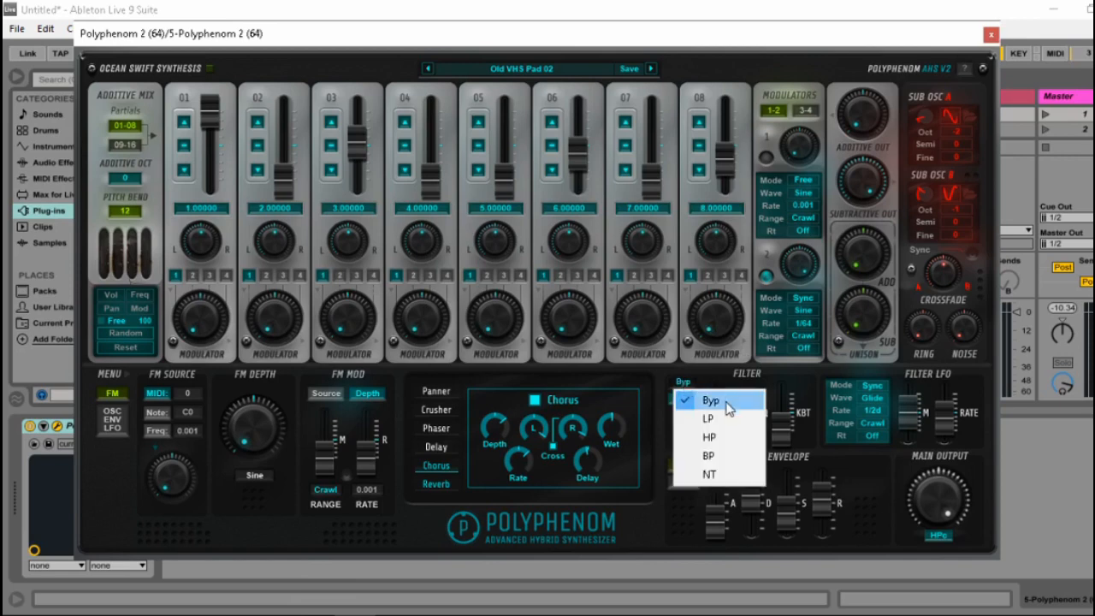
{"action": "left_click", "coordinate": [717, 418]}
{"action": "left_click", "coordinate": [684, 384]}
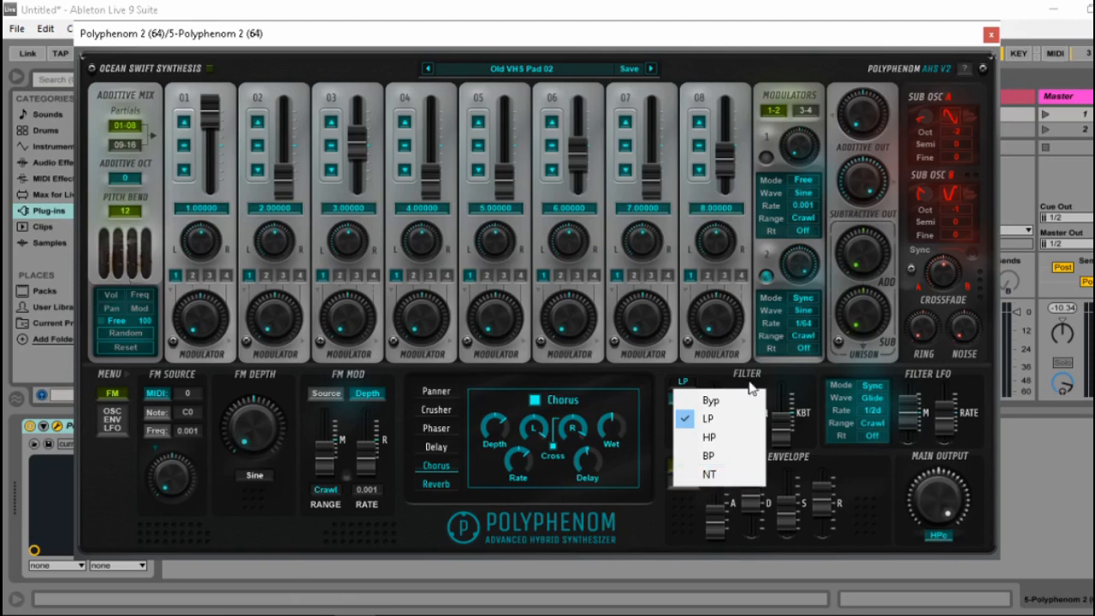
{"action": "left_click", "coordinate": [788, 371]}
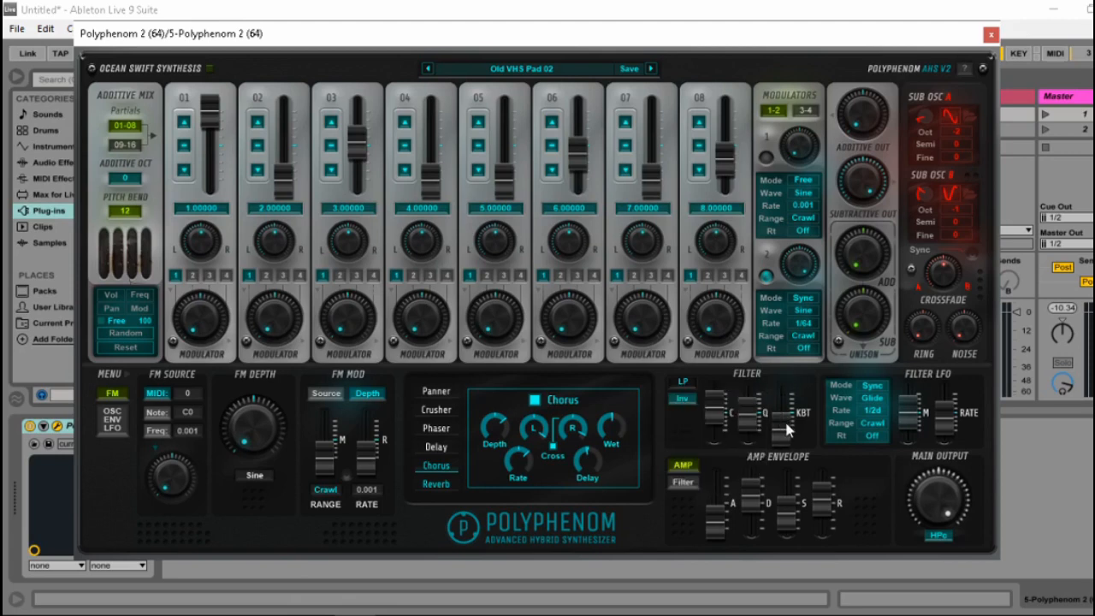
Raise the filter's KBT amount to about the middle of its range and recheck the filter type options.
{"action": "left_click_drag", "start_coordinate": [785, 426], "coordinate": [804, 406]}
{"action": "mouse_move", "coordinate": [783, 423]}
{"action": "left_mouse_down"}
{"action": "mouse_move", "coordinate": [777, 474]}
{"action": "mouse_move", "coordinate": [781, 402]}
{"action": "left_mouse_up"}
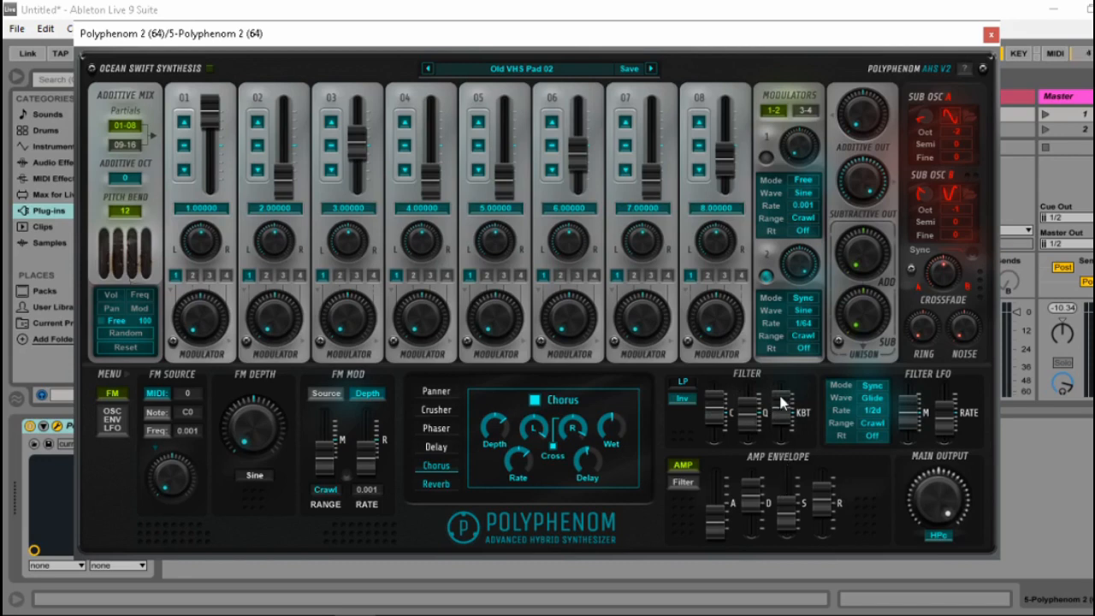
{"action": "left_click", "coordinate": [694, 397]}
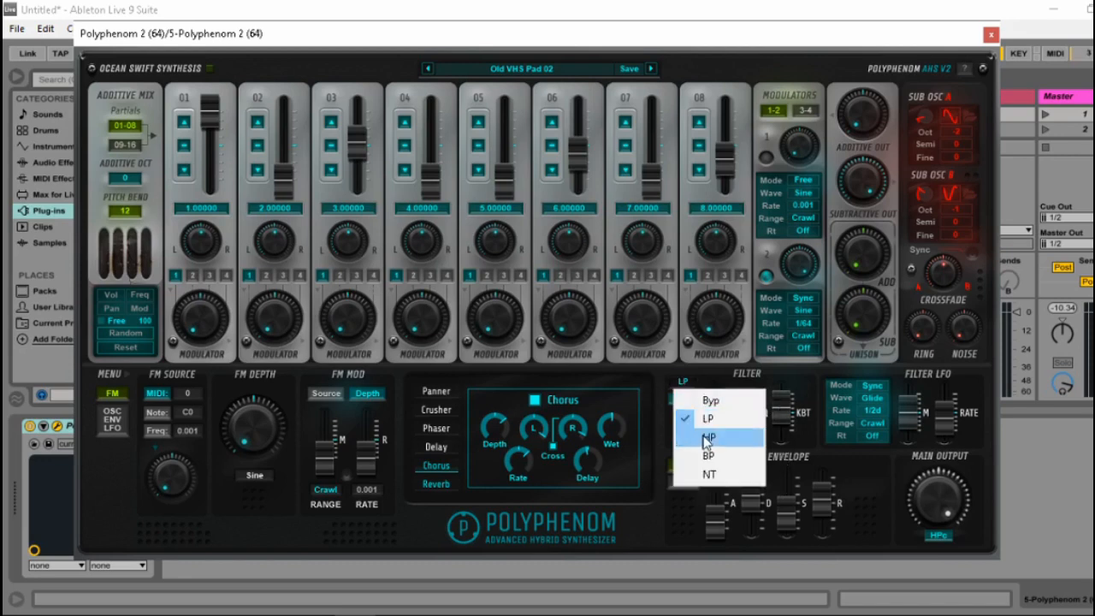
{"action": "left_click", "coordinate": [772, 401]}
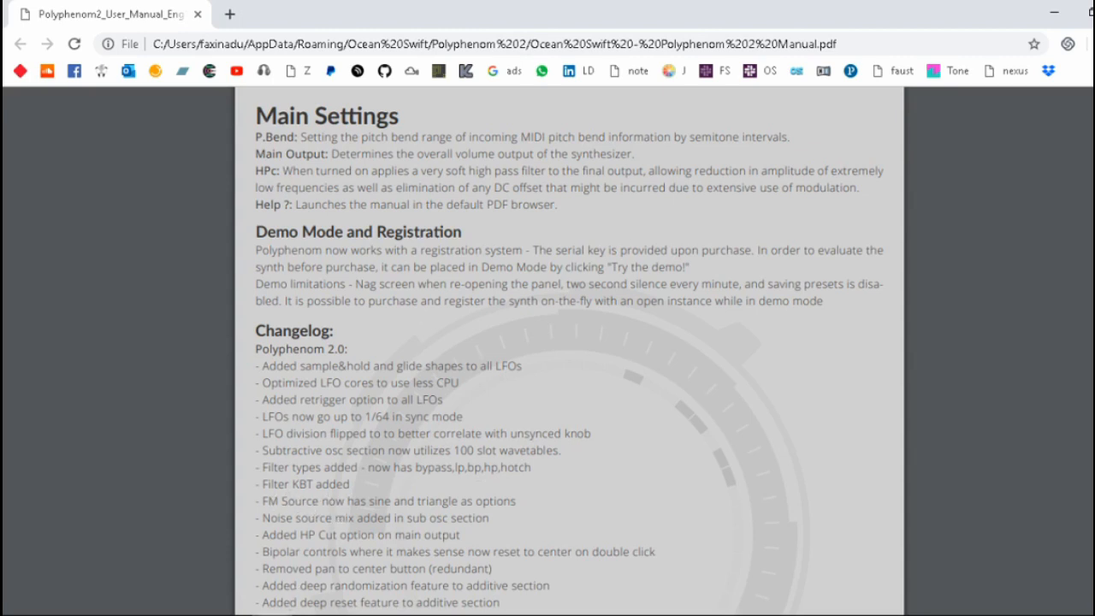
Return to the synthesizer, raise the FM depth and set the FM source waveform to Triangle.
{"action": "left_click", "coordinate": [274, 615]}
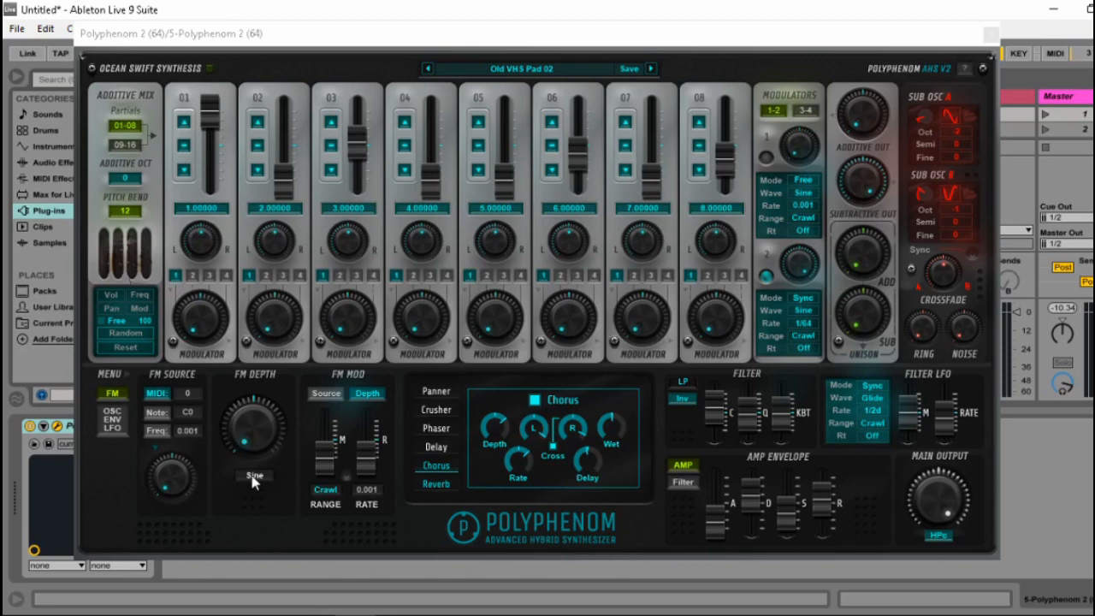
{"action": "left_click", "coordinate": [251, 424]}
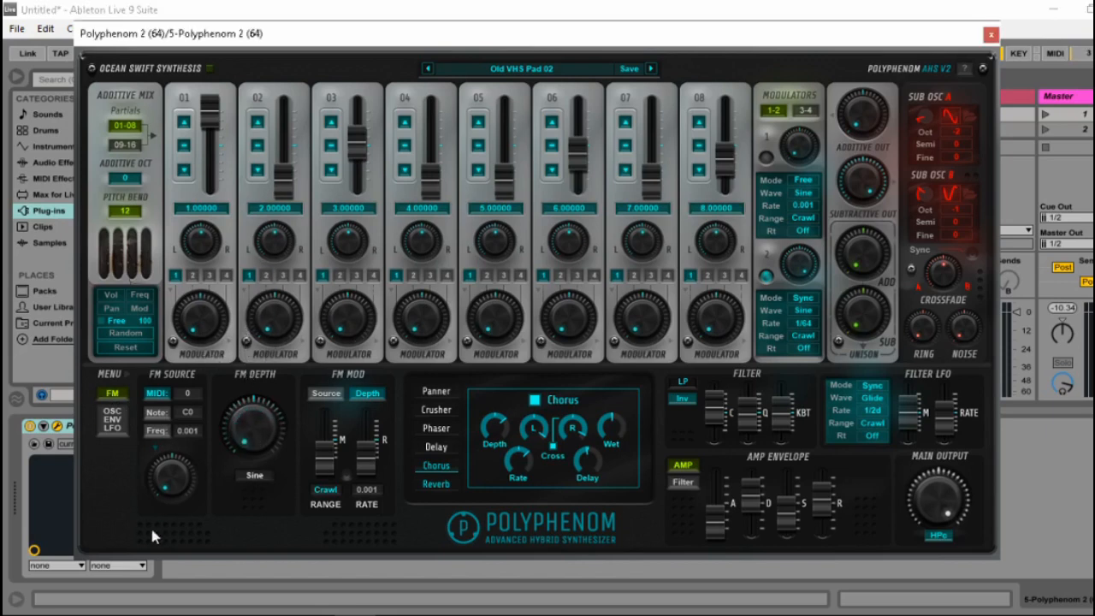
{"action": "left_click", "coordinate": [257, 480]}
{"action": "left_click", "coordinate": [261, 483]}
{"action": "left_click", "coordinate": [259, 483]}
{"action": "left_click", "coordinate": [256, 477]}
{"action": "left_click", "coordinate": [257, 477]}
{"action": "left_click", "coordinate": [260, 477]}
{"action": "left_click", "coordinate": [265, 480]}
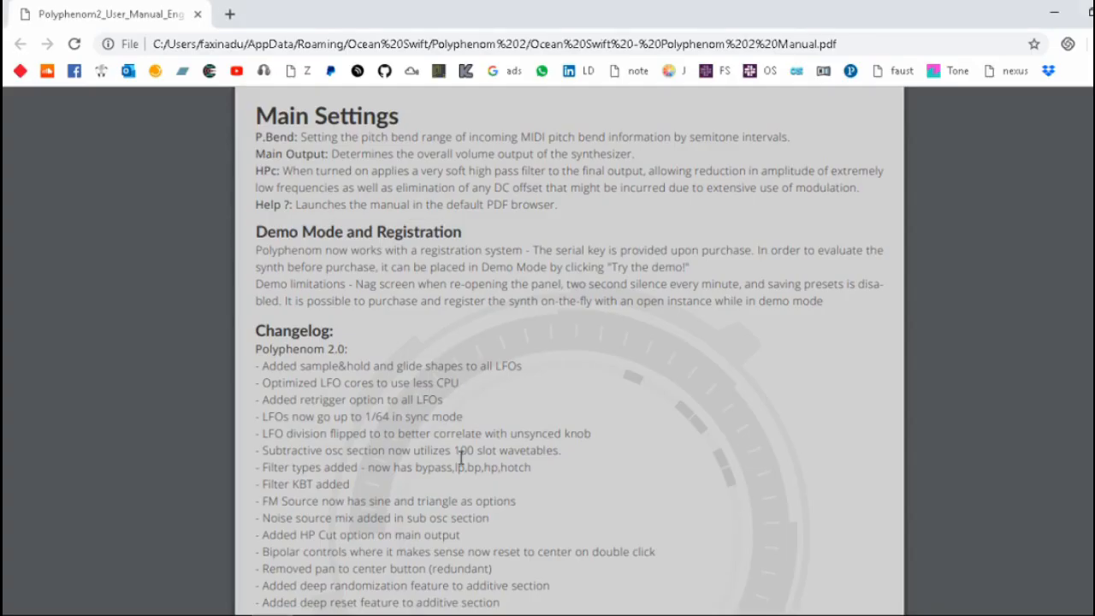
Read further down the manual's changelog and highlight the HP Cut and bipolar controls entries.
{"action": "scroll", "coordinate": [461, 458], "scroll_direction": "down", "scroll_amount": 1}
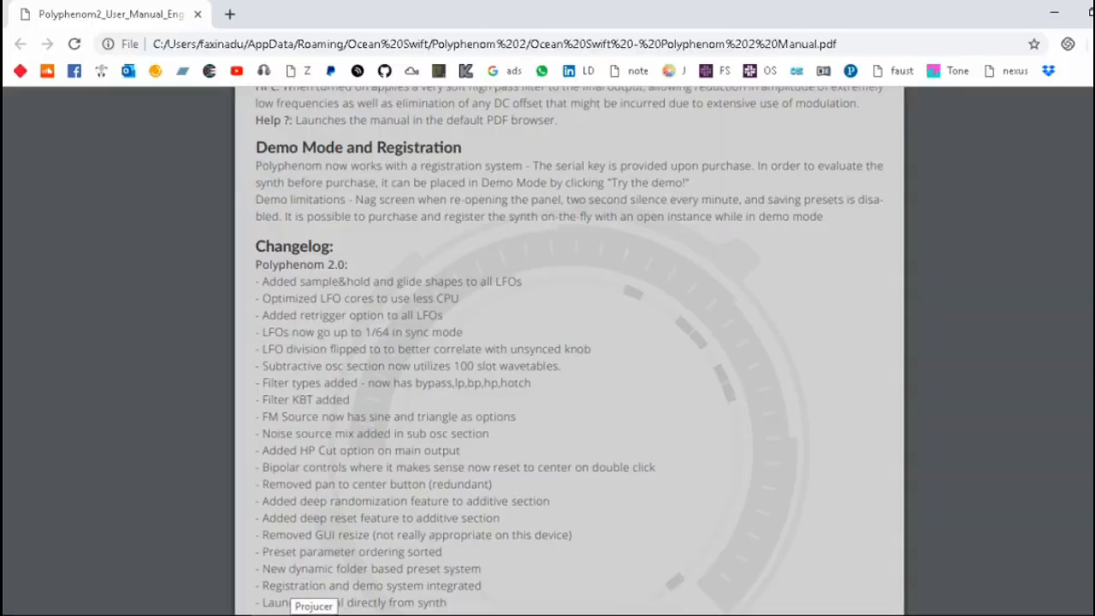
{"action": "left_click_drag", "start_coordinate": [488, 447], "coordinate": [525, 459]}
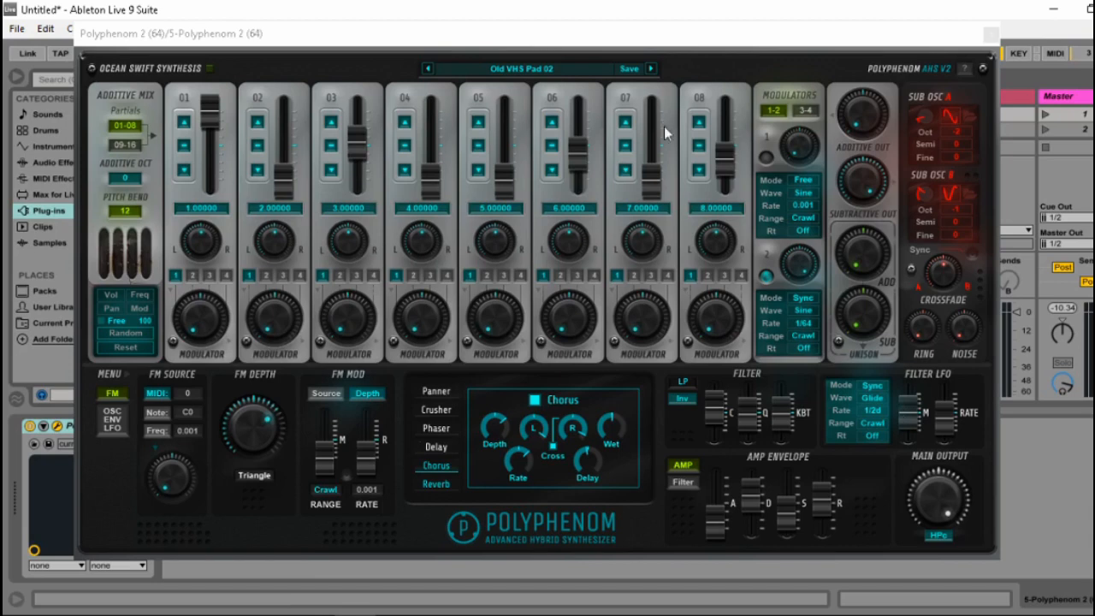
Toggle the main output's HPc option repeatedly to compare the sound, and clear the highlighting in the manual's changelog.
{"action": "left_click", "coordinate": [933, 426]}
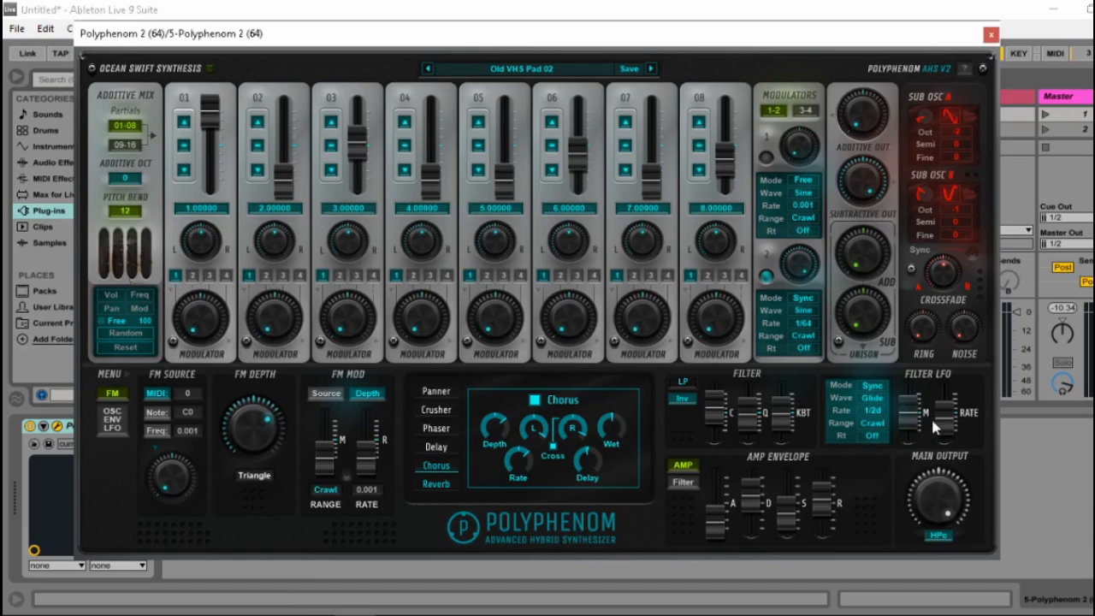
{"action": "left_click", "coordinate": [944, 537]}
{"action": "left_click", "coordinate": [941, 538]}
{"action": "left_click", "coordinate": [939, 536]}
{"action": "left_click", "coordinate": [943, 542]}
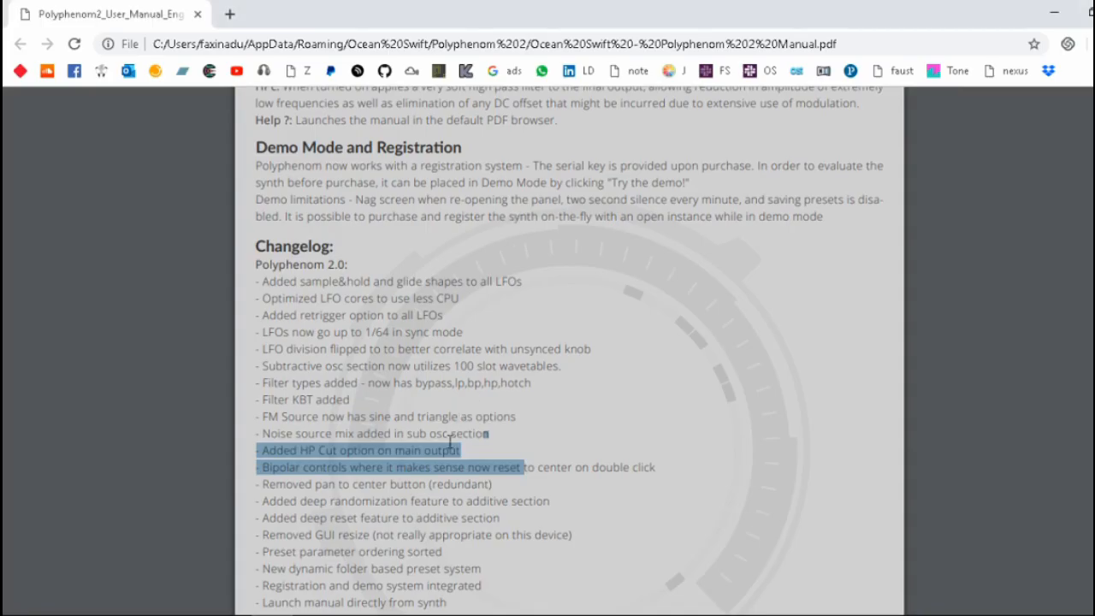
{"action": "left_click", "coordinate": [451, 441]}
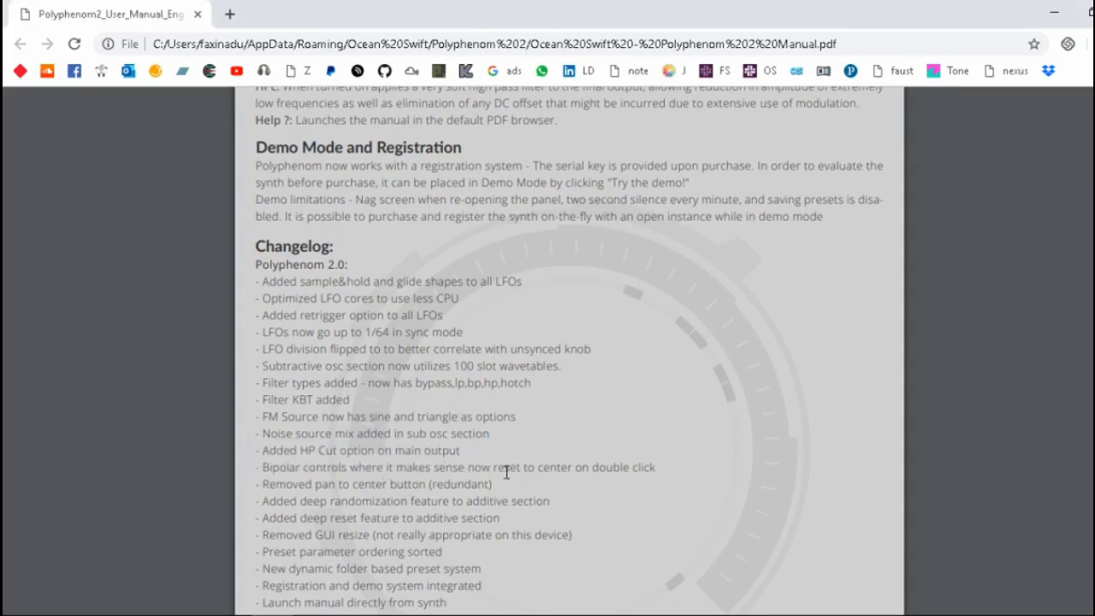
Highlight the changelog's bipolar controls entry, then detune Sub Osc B's Fine tuning and reset it to center in the synthesizer.
{"action": "left_click_drag", "start_coordinate": [517, 468], "coordinate": [263, 467]}
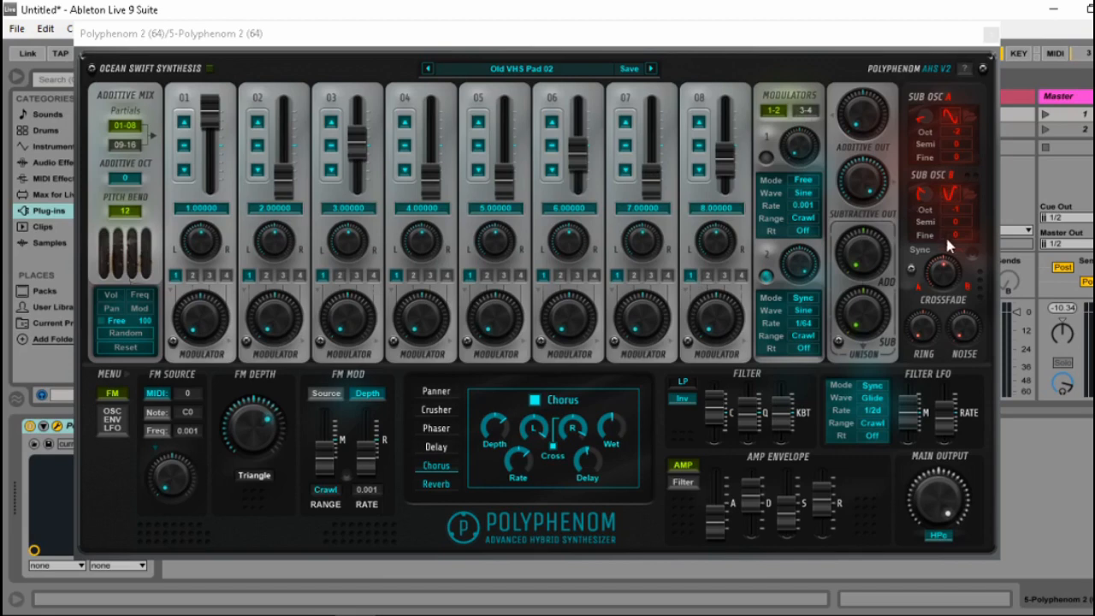
{"action": "left_click", "coordinate": [945, 269]}
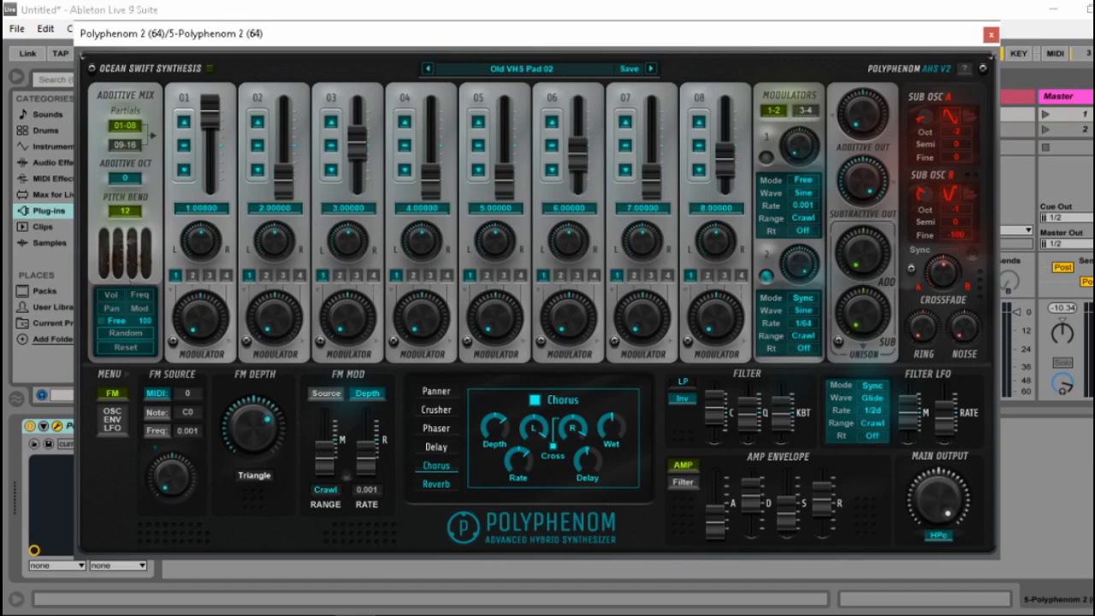
{"action": "left_click_drag", "start_coordinate": [955, 234], "coordinate": [943, 168]}
{"action": "double_click", "coordinate": [960, 238]}
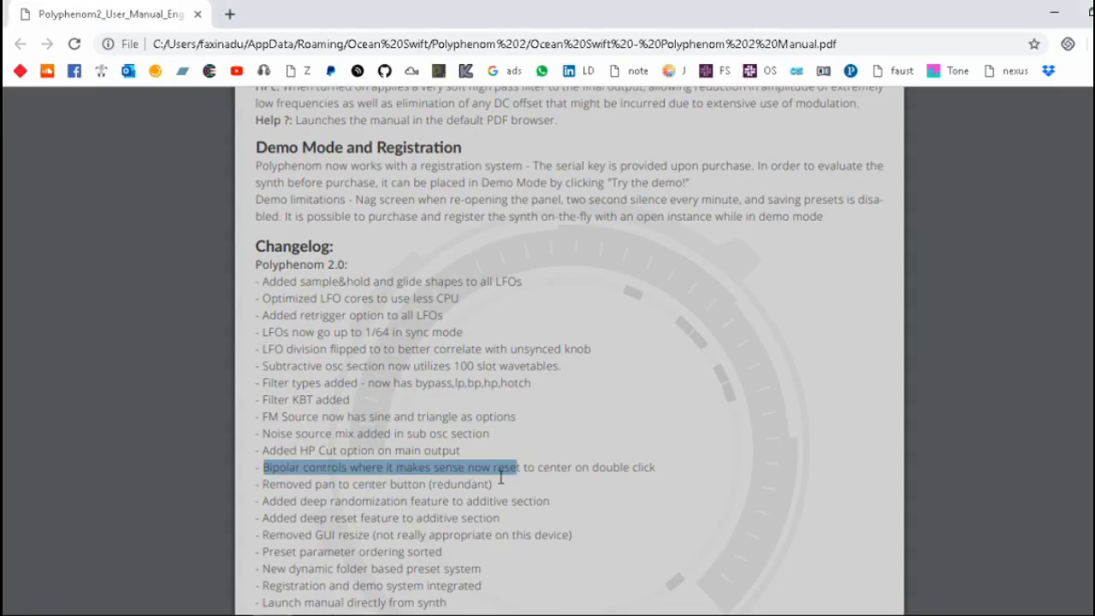
Read further down the manual's changelog and highlight the pan to center removal and deep randomization entries.
{"action": "left_click", "coordinate": [509, 476]}
{"action": "scroll", "coordinate": [509, 475], "scroll_direction": "down", "scroll_amount": 2}
{"action": "left_click_drag", "start_coordinate": [496, 401], "coordinate": [250, 400]}
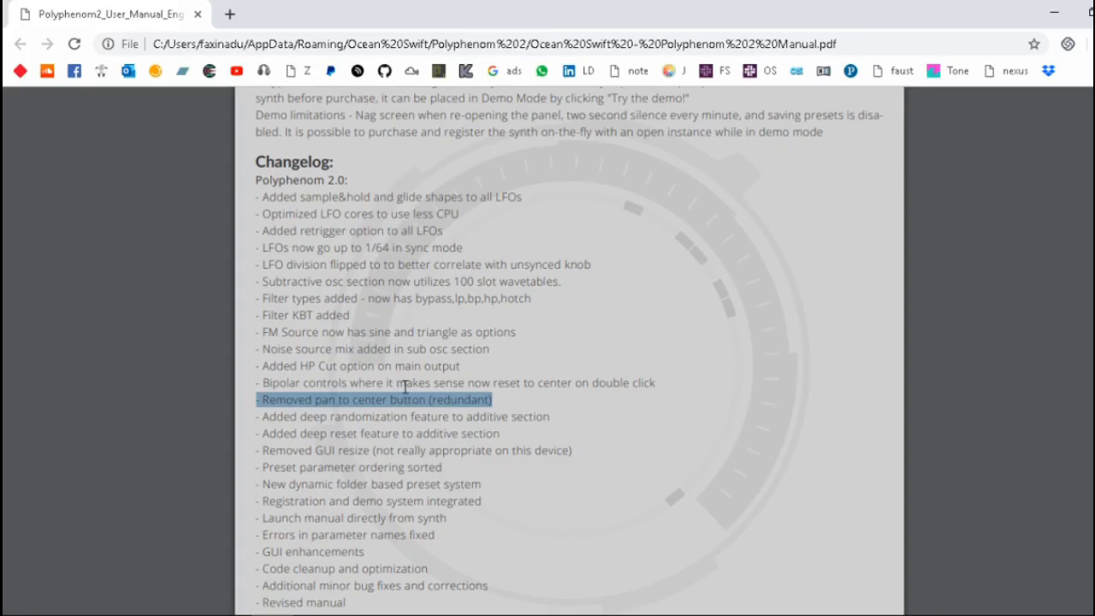
{"action": "left_click", "coordinate": [450, 417]}
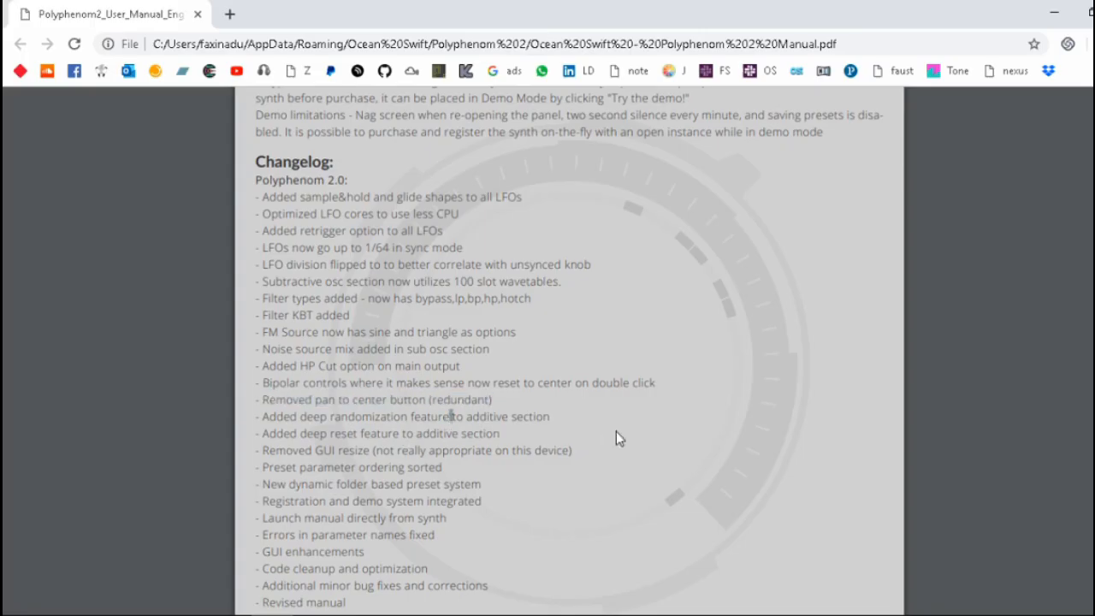
{"action": "left_click_drag", "start_coordinate": [270, 416], "coordinate": [550, 417]}
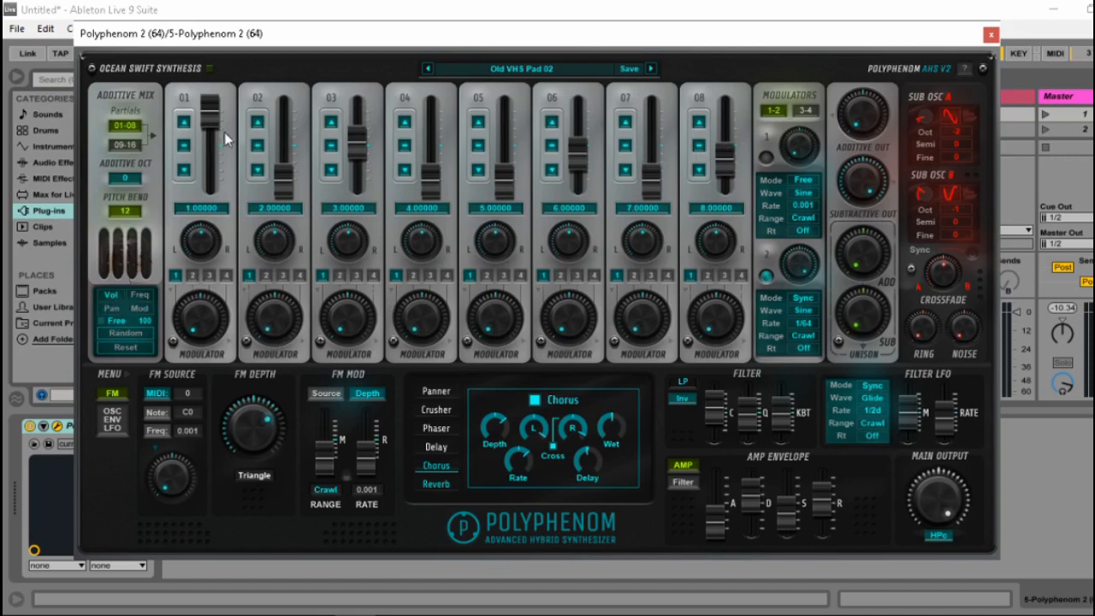
Lower partial 01's volume, then view partials 09-16 and randomize the additive section's volumes and frequencies.
{"action": "left_click_drag", "start_coordinate": [204, 115], "coordinate": [201, 206]}
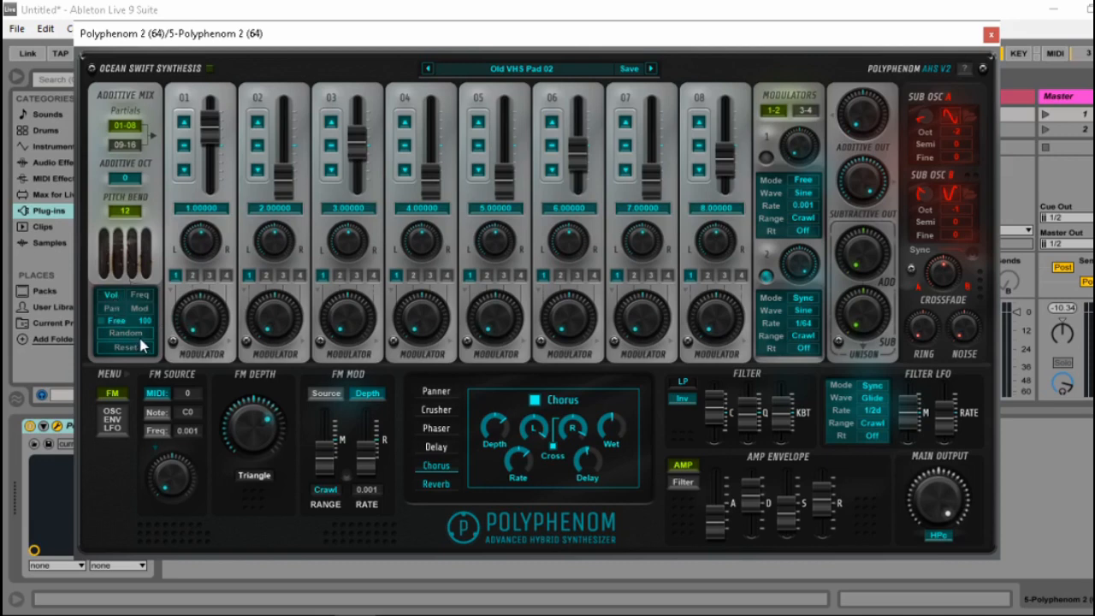
{"action": "left_click", "coordinate": [125, 145]}
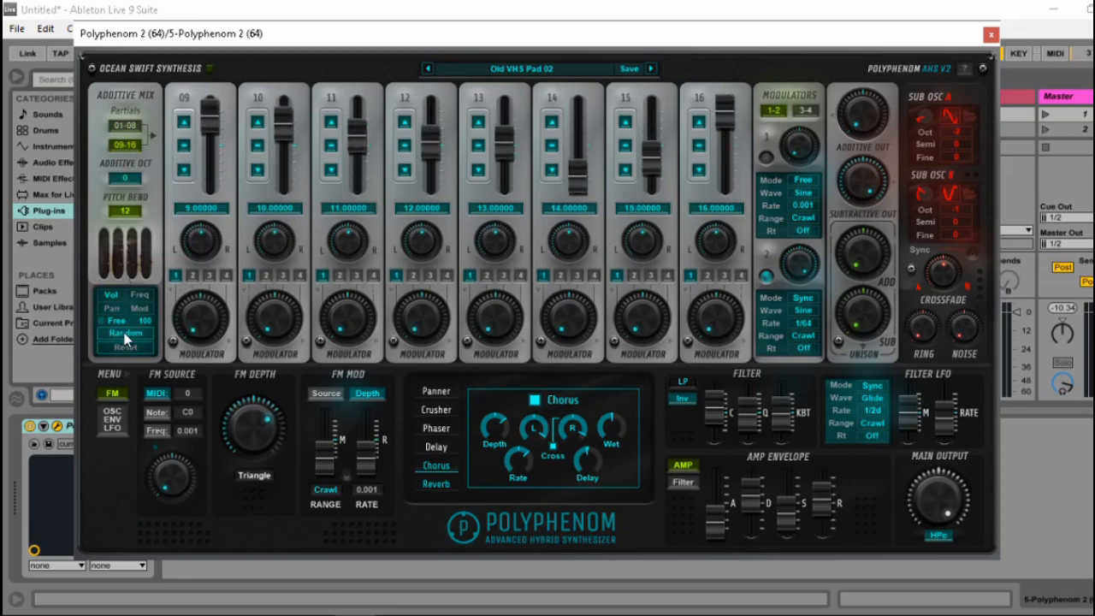
{"action": "left_click", "coordinate": [140, 294]}
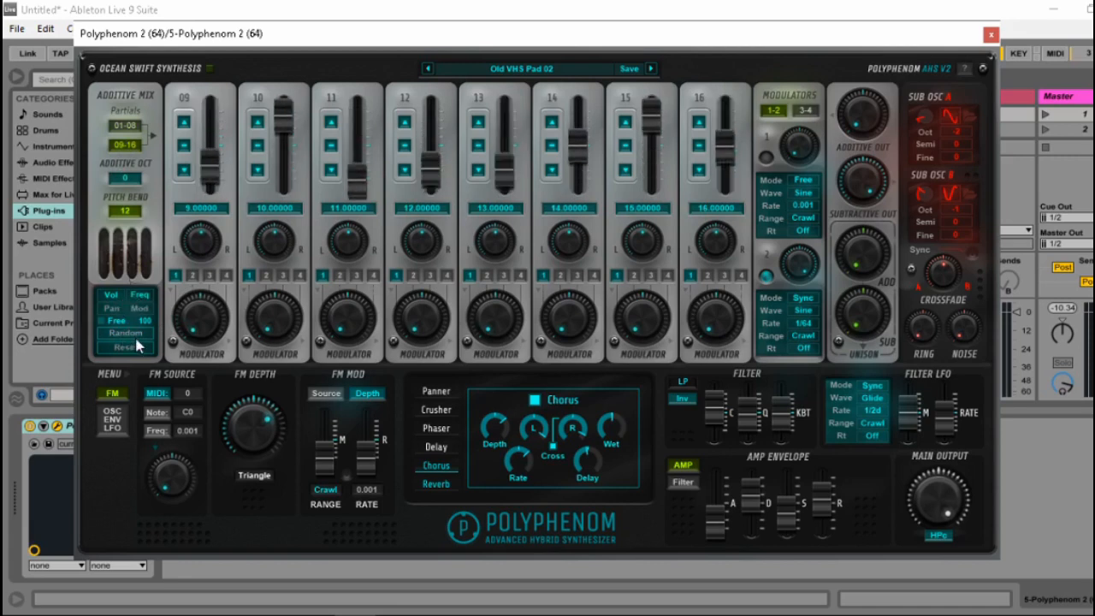
{"action": "left_click", "coordinate": [125, 332]}
{"action": "left_click", "coordinate": [136, 339]}
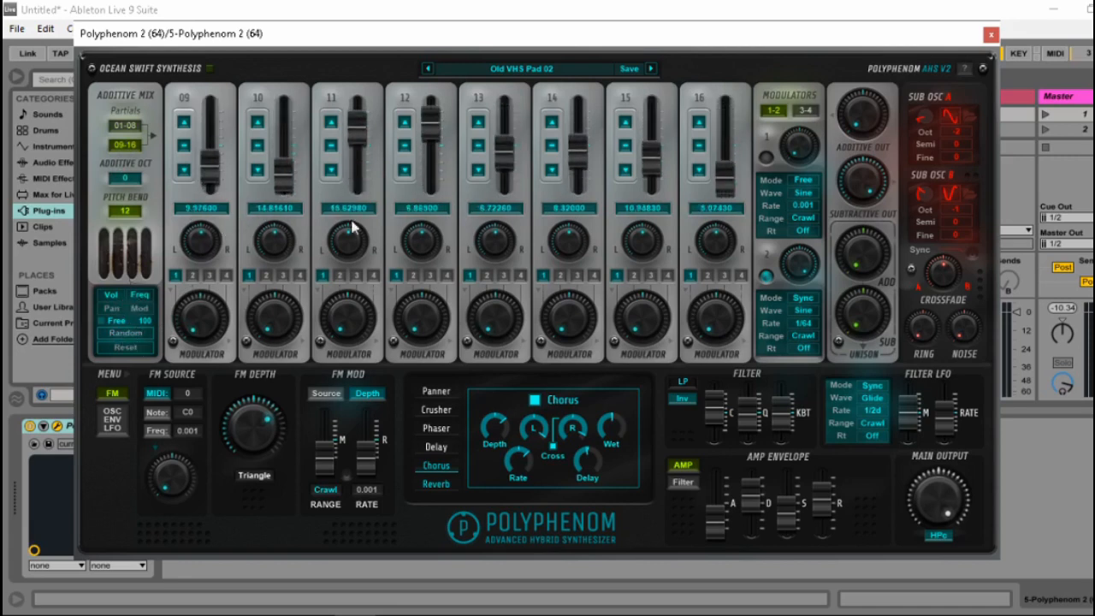
Include Pan and Mod in the additive randomization and randomize the partials repeatedly.
{"action": "left_click", "coordinate": [114, 309]}
{"action": "left_click", "coordinate": [133, 335]}
{"action": "left_click", "coordinate": [133, 335]}
{"action": "left_click", "coordinate": [132, 334]}
{"action": "left_click", "coordinate": [132, 335]}
{"action": "left_click", "coordinate": [133, 334]}
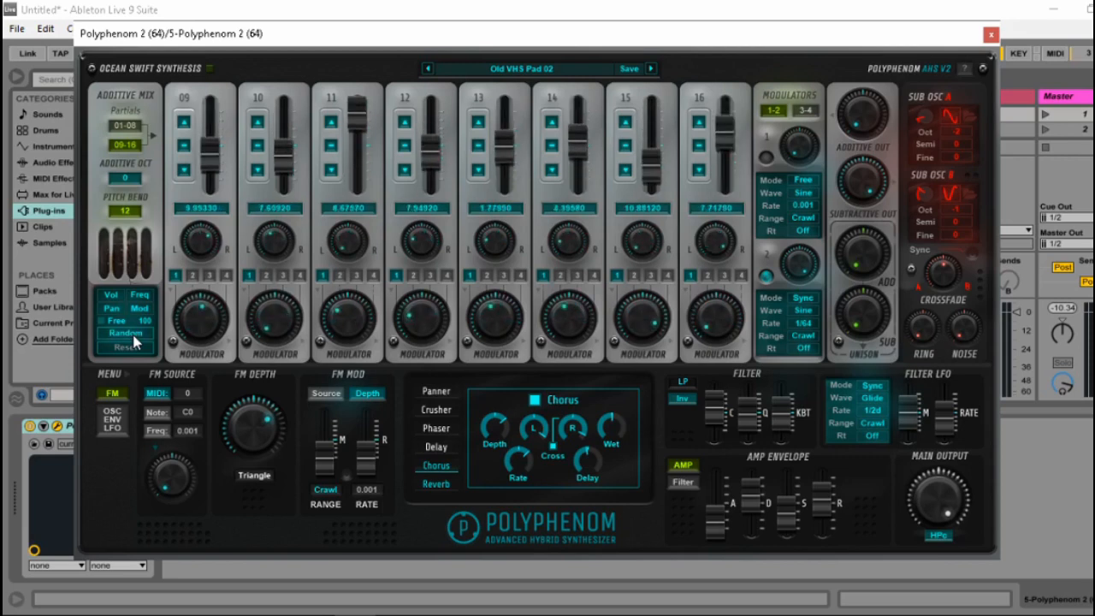
{"action": "left_click", "coordinate": [133, 335]}
{"action": "left_click", "coordinate": [133, 335]}
{"action": "left_click", "coordinate": [134, 335]}
{"action": "left_click", "coordinate": [134, 336]}
{"action": "left_click", "coordinate": [133, 336]}
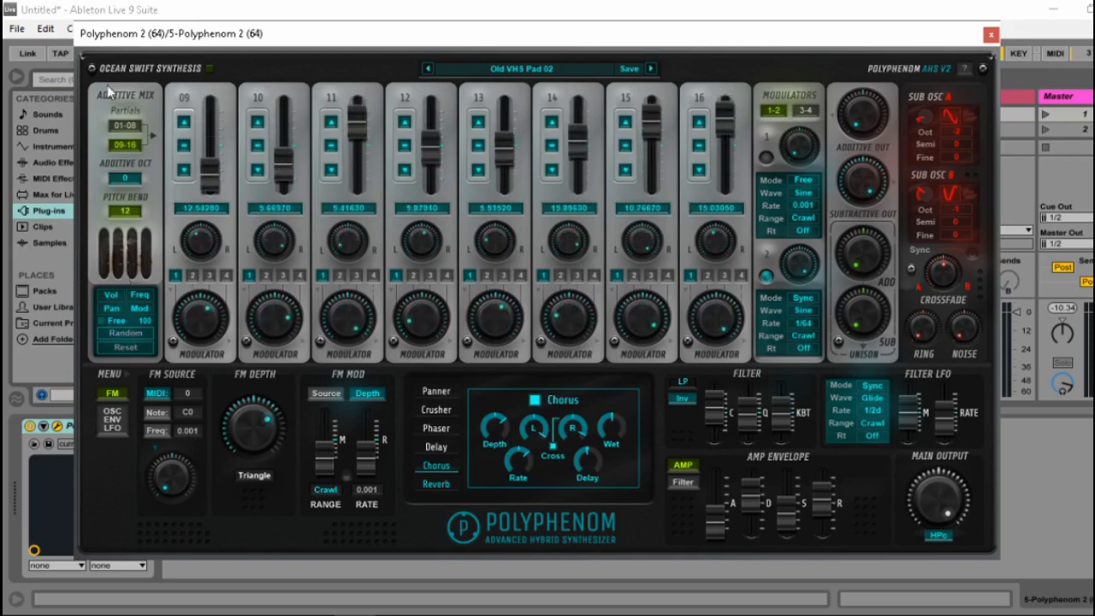
Return to partials 01-08, reset the additive section, and randomize it again.
{"action": "left_click", "coordinate": [125, 125]}
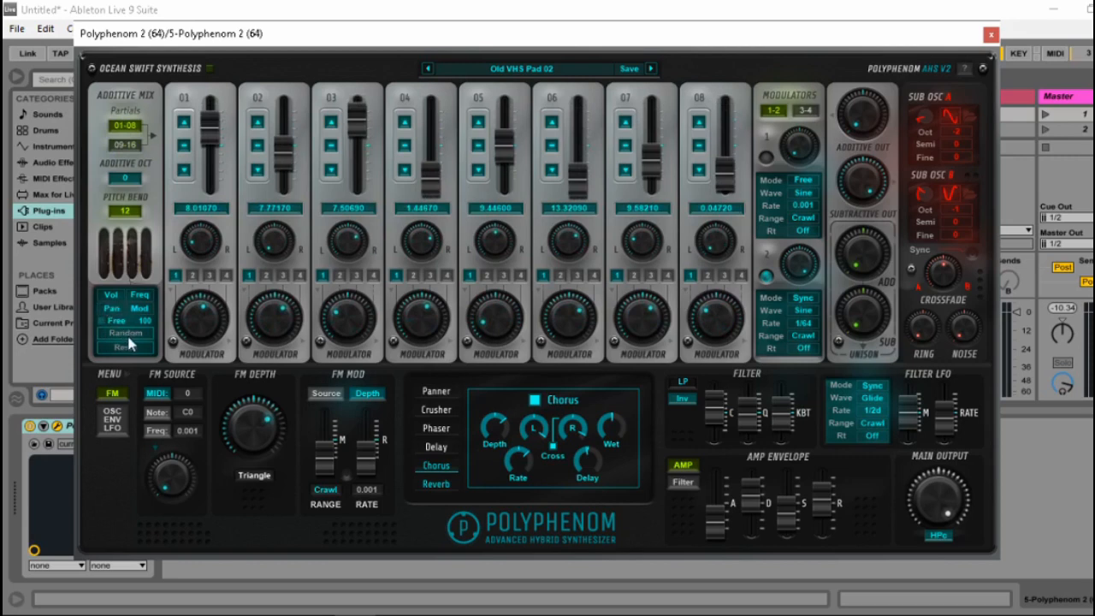
{"action": "left_click", "coordinate": [126, 346]}
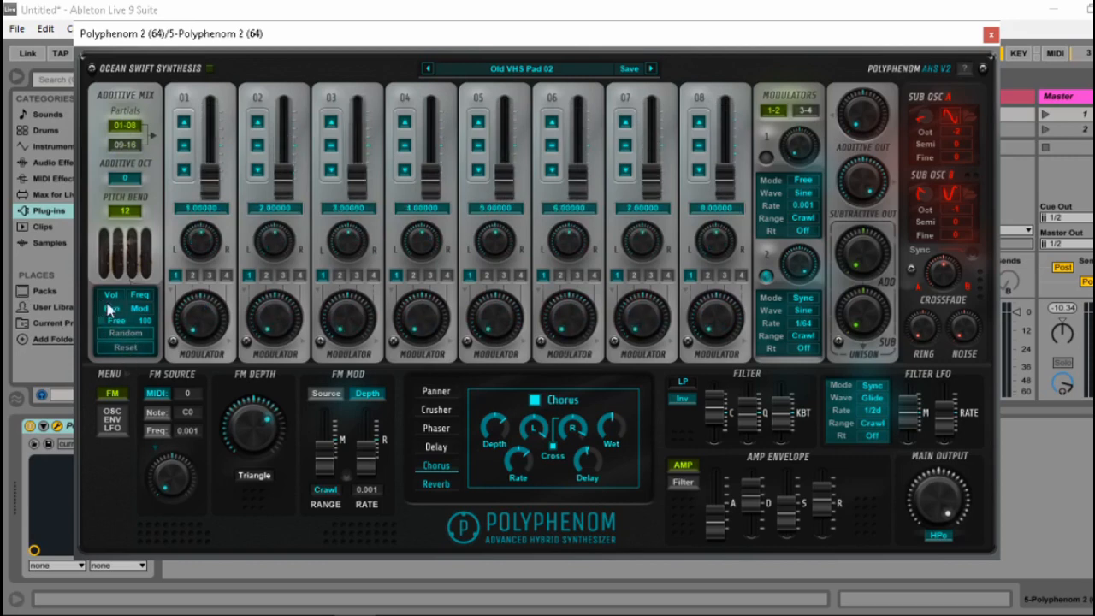
{"action": "left_click", "coordinate": [114, 333]}
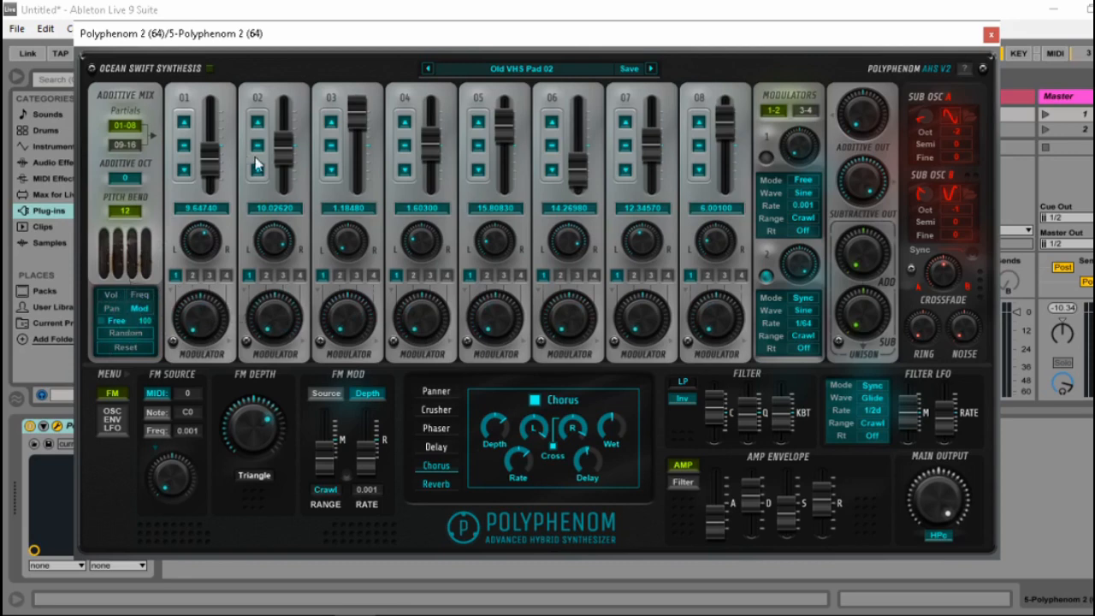
Randomize only the partials' modulator amounts repeatedly, first at amount 100 and again at a single-digit amount.
{"action": "left_click", "coordinate": [128, 335]}
{"action": "left_click", "coordinate": [128, 335]}
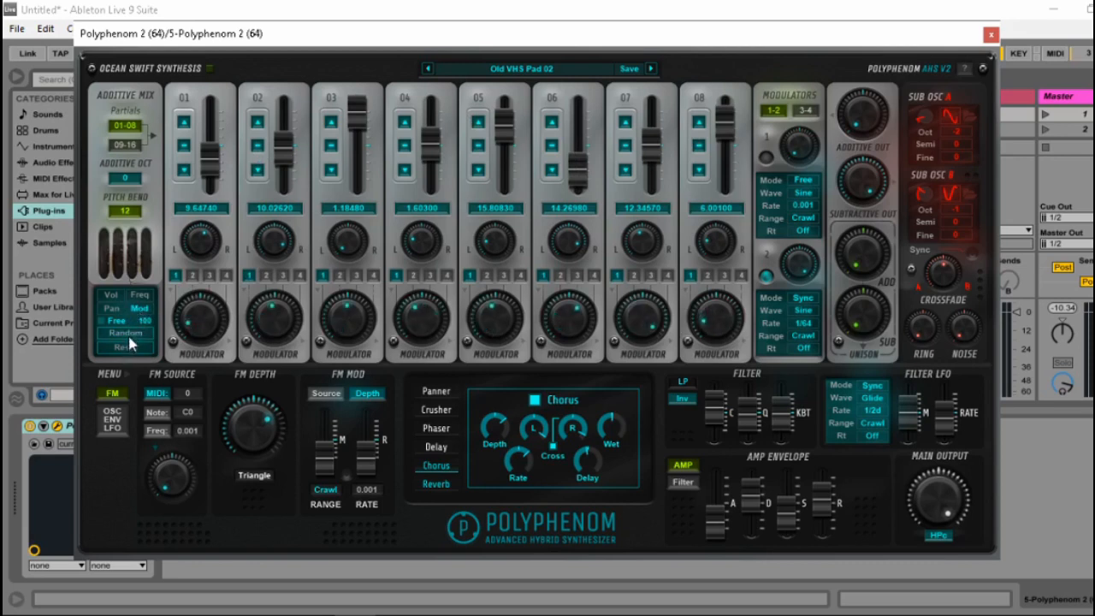
{"action": "left_click", "coordinate": [130, 335]}
{"action": "left_click", "coordinate": [129, 335]}
{"action": "left_click", "coordinate": [129, 335]}
{"action": "left_click", "coordinate": [130, 334]}
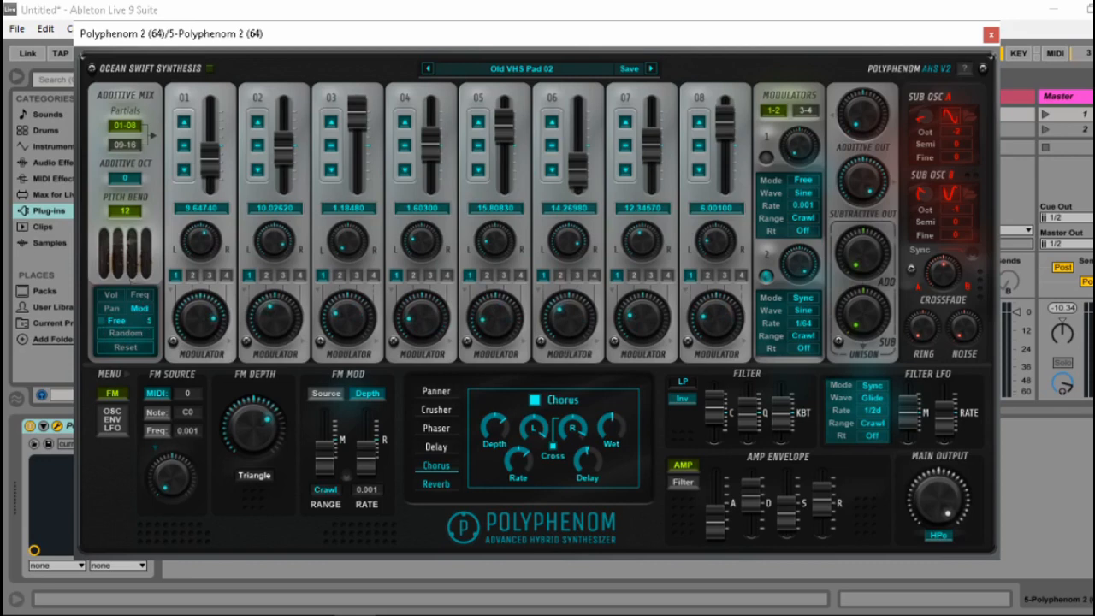
{"action": "left_click", "coordinate": [139, 334]}
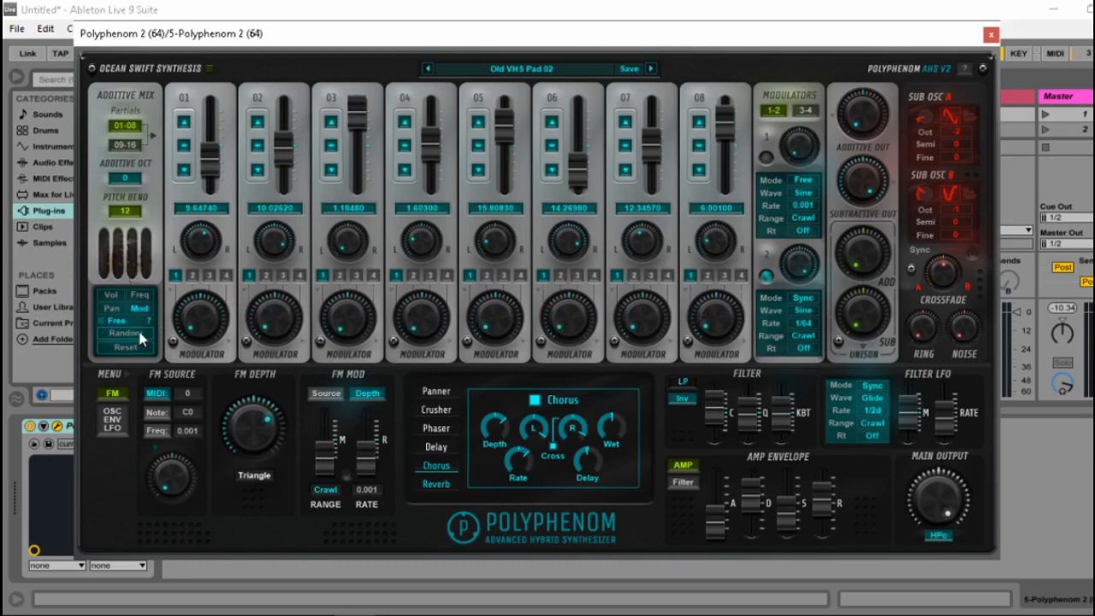
Restore the randomization amount to 100, include Vol alongside Mod, and randomize the partials repeatedly in Free mode.
{"action": "left_click_drag", "start_coordinate": [152, 325], "coordinate": [178, 335]}
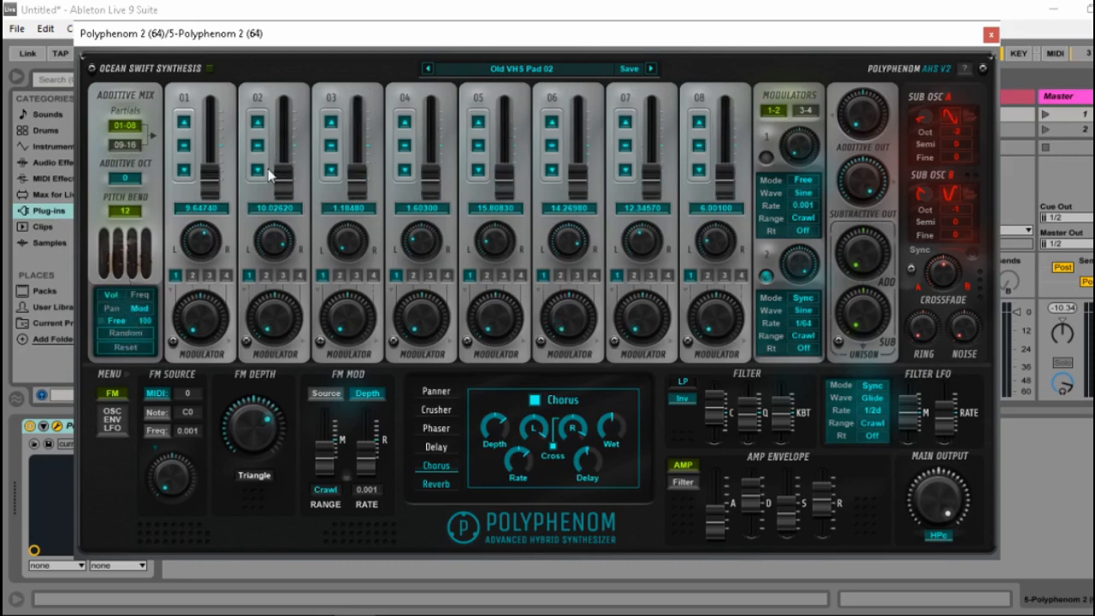
{"action": "left_click", "coordinate": [126, 332]}
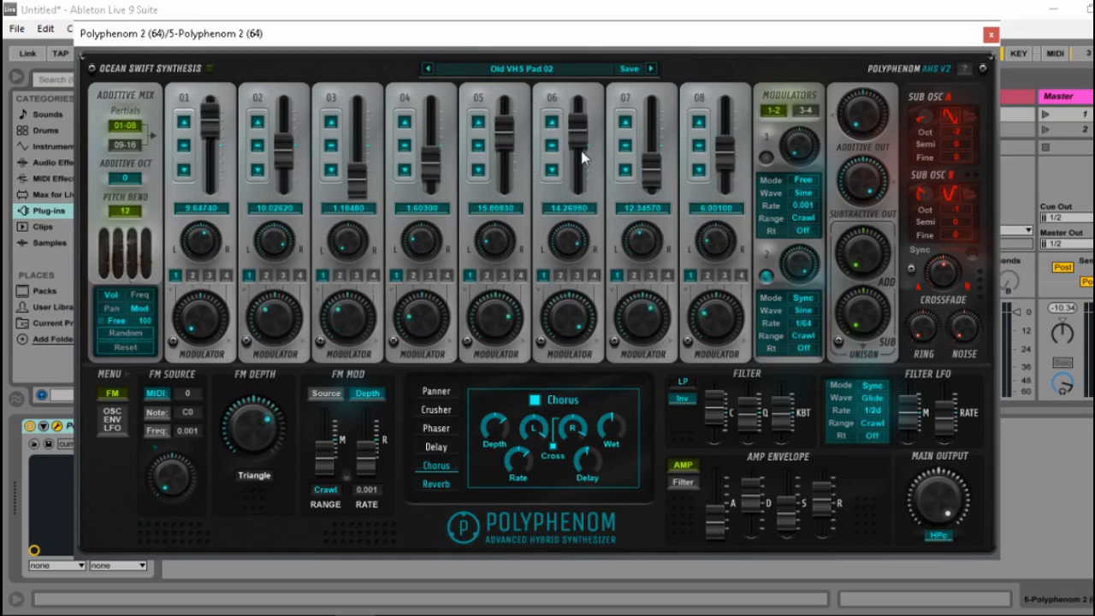
{"action": "left_click", "coordinate": [135, 333]}
{"action": "left_click", "coordinate": [137, 334]}
{"action": "left_click", "coordinate": [137, 334]}
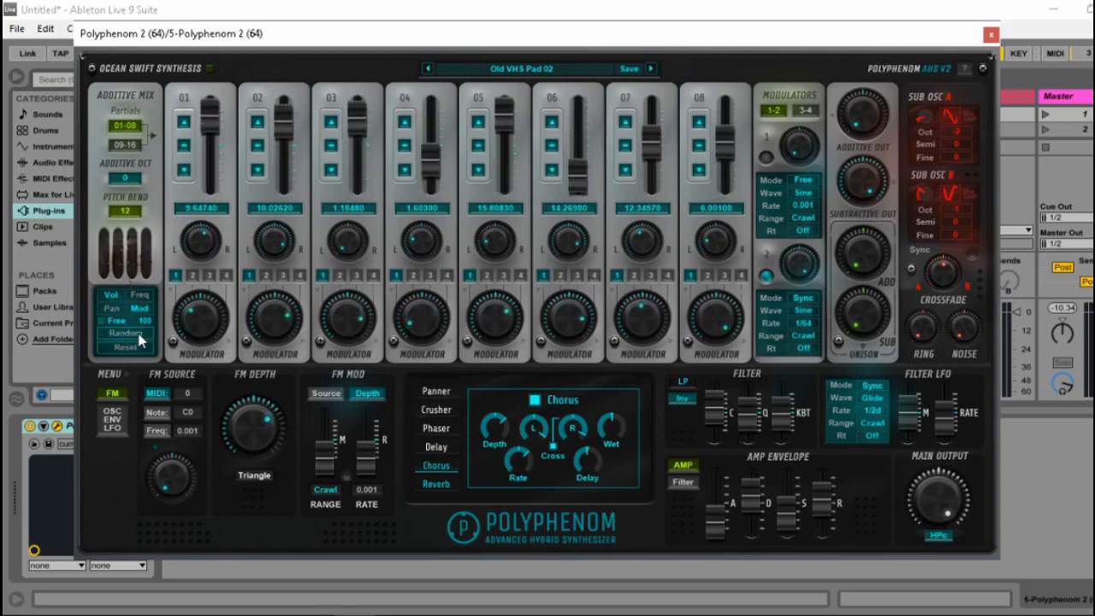
{"action": "left_click", "coordinate": [137, 334]}
{"action": "left_click", "coordinate": [136, 334]}
{"action": "left_click", "coordinate": [136, 333]}
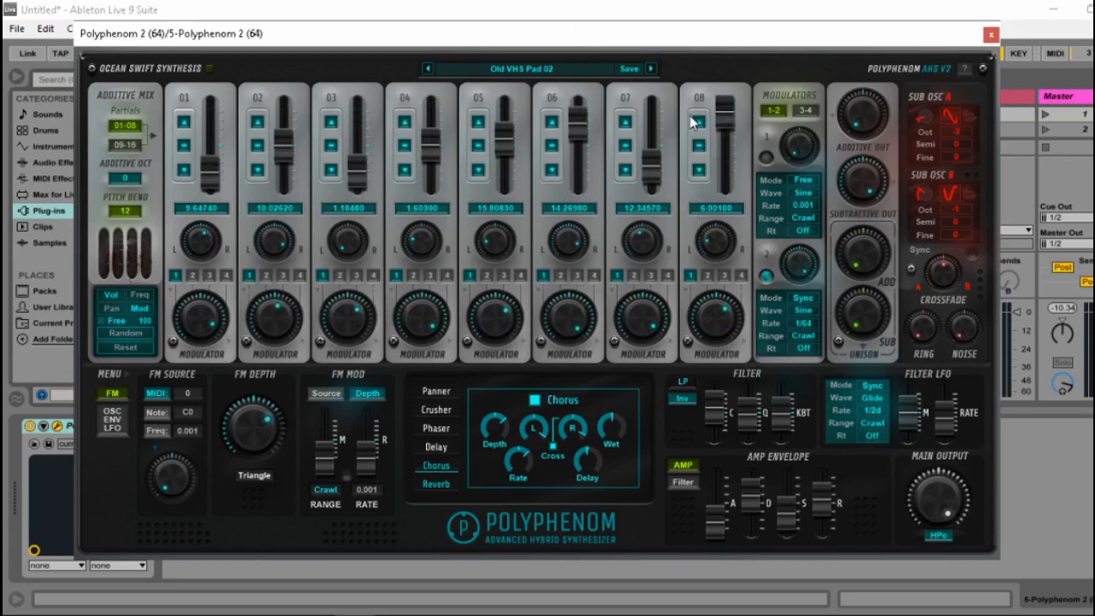
Raise partial 08's volume, then switch the randomization to Scale and randomize the partials several times.
{"action": "left_click_drag", "start_coordinate": [724, 101], "coordinate": [737, 10]}
{"action": "left_click", "coordinate": [104, 331]}
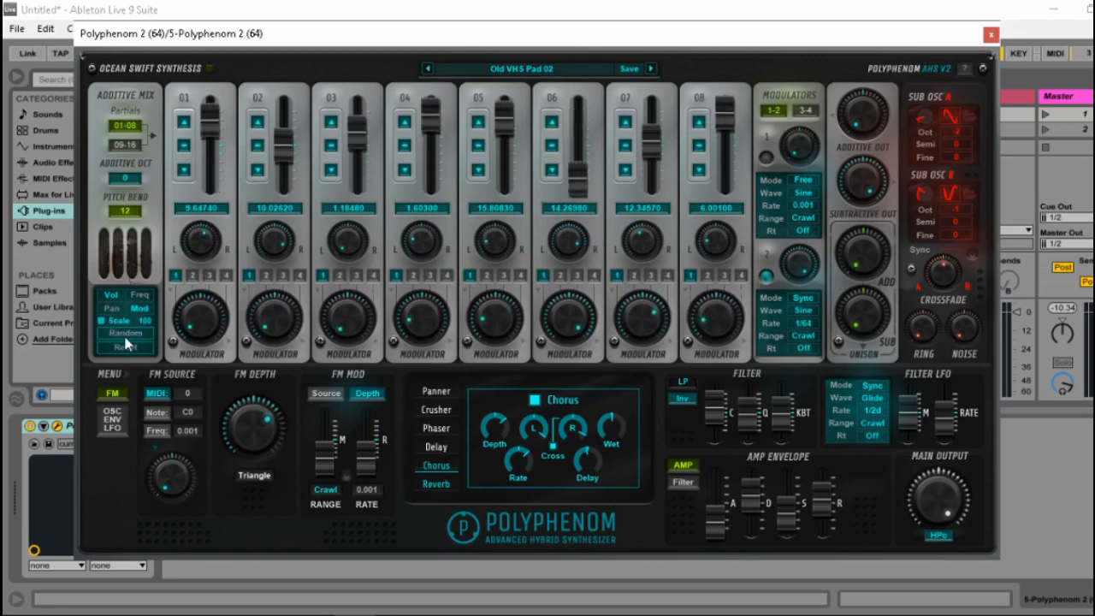
{"action": "left_click", "coordinate": [124, 337]}
{"action": "left_click", "coordinate": [126, 336]}
{"action": "left_click", "coordinate": [126, 336]}
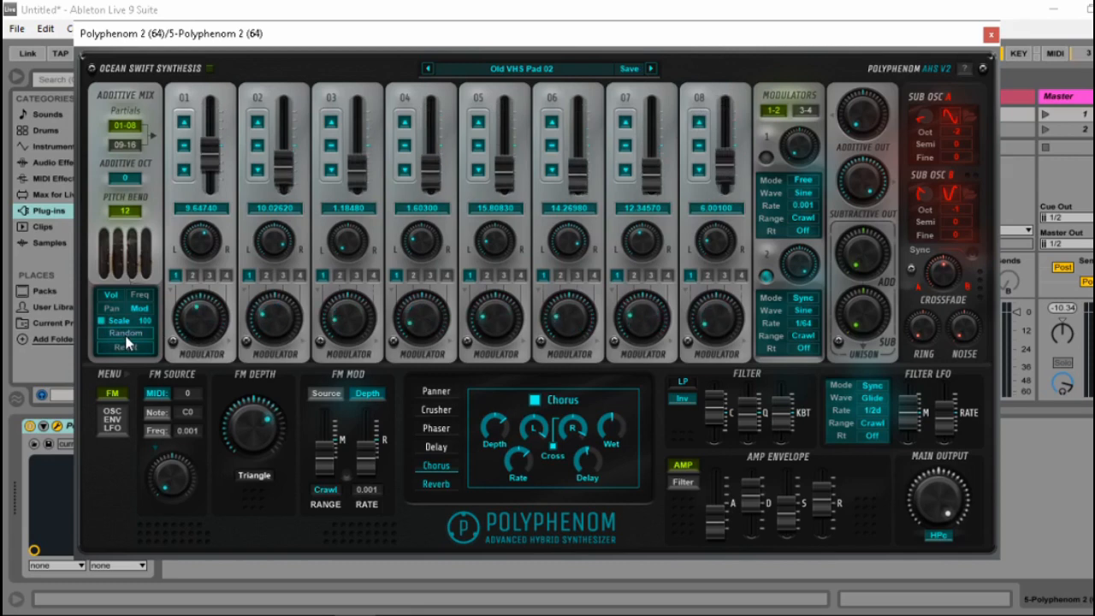
{"action": "left_click", "coordinate": [126, 339]}
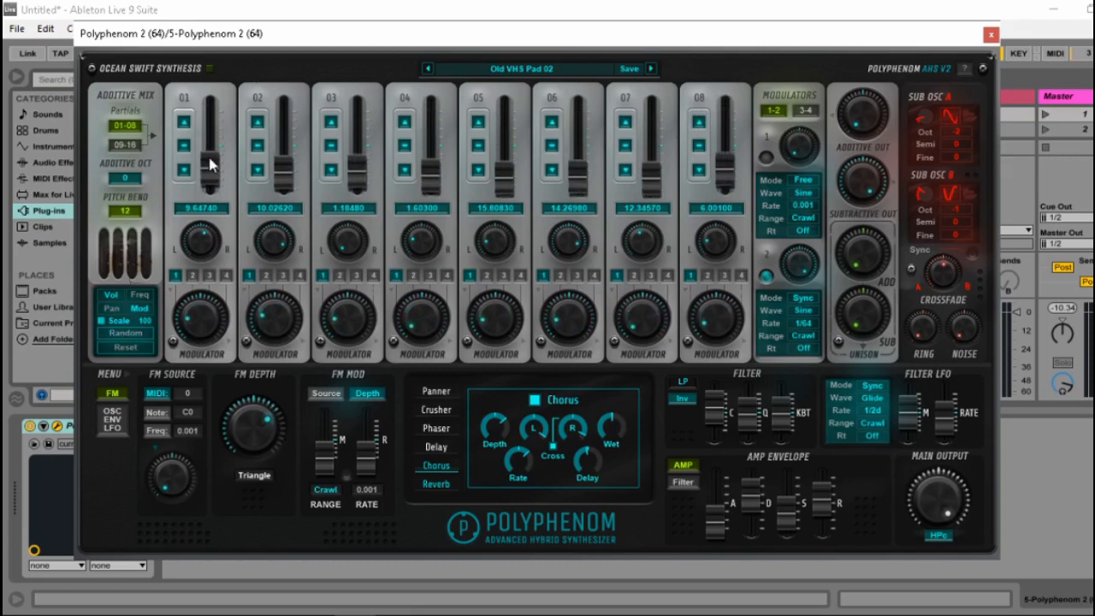
Adjust partial 01's volume, randomize in Scale mode again, and compare partials 09-16 with 01-08.
{"action": "mouse_move", "coordinate": [212, 165]}
{"action": "left_mouse_down"}
{"action": "mouse_move", "coordinate": [208, 176]}
{"action": "mouse_move", "coordinate": [216, 156]}
{"action": "left_mouse_up"}
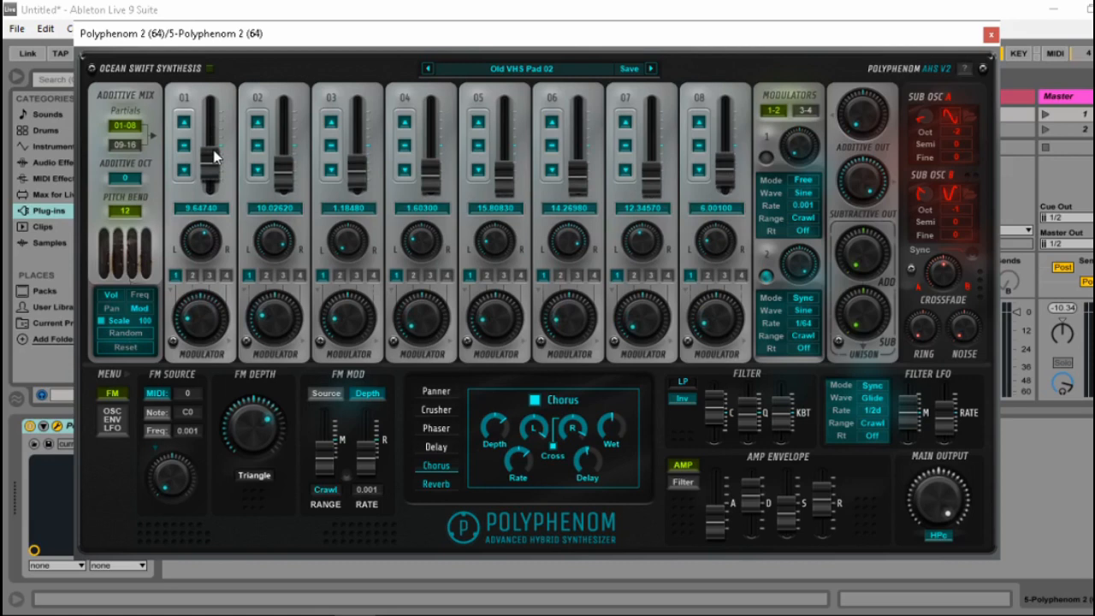
{"action": "left_click", "coordinate": [149, 338]}
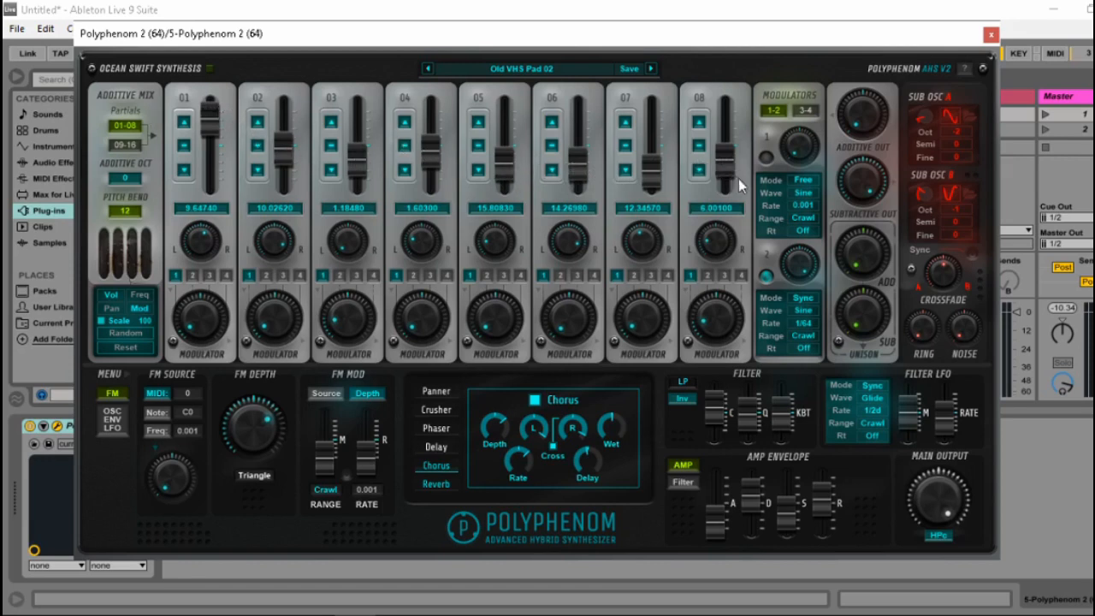
{"action": "left_click", "coordinate": [140, 146]}
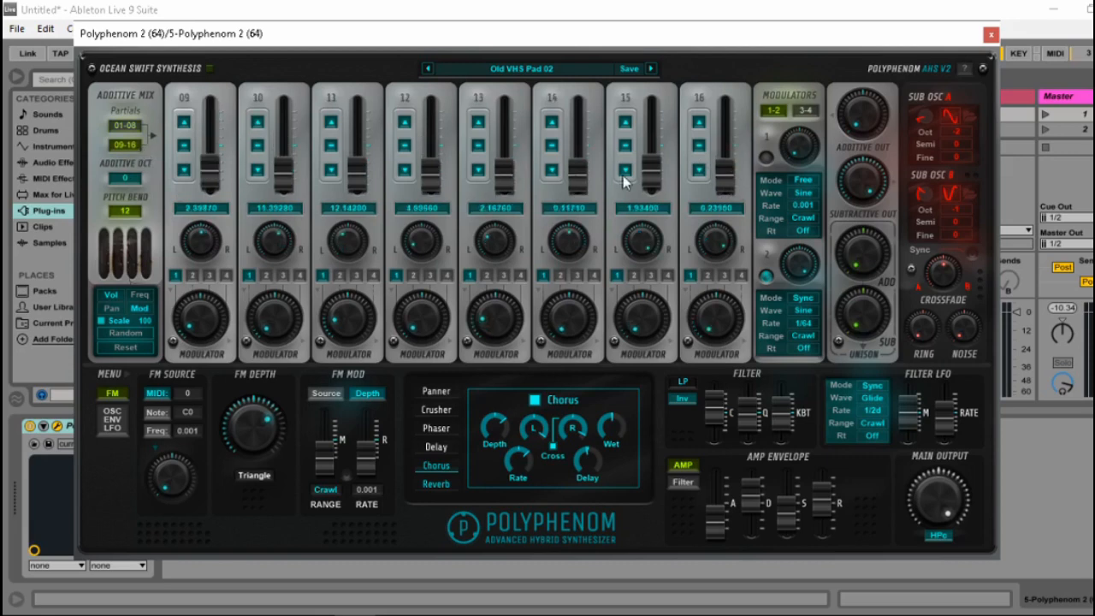
{"action": "left_click", "coordinate": [127, 126]}
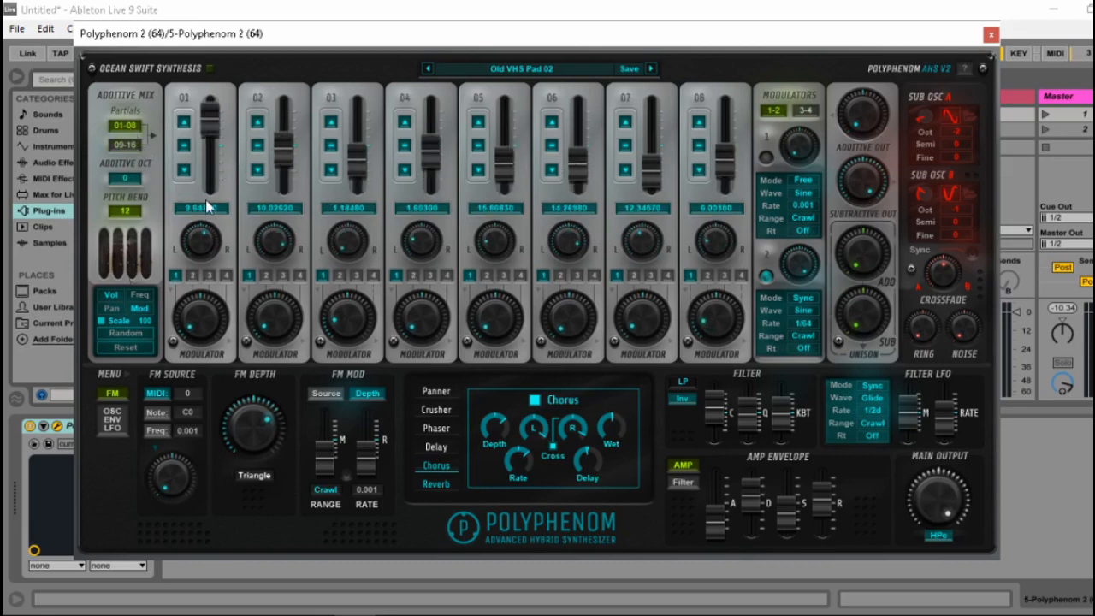
Switch back to Free randomization, adjust the volumes of partials 05 and 08, and randomize the partials repeatedly.
{"action": "left_click", "coordinate": [113, 333]}
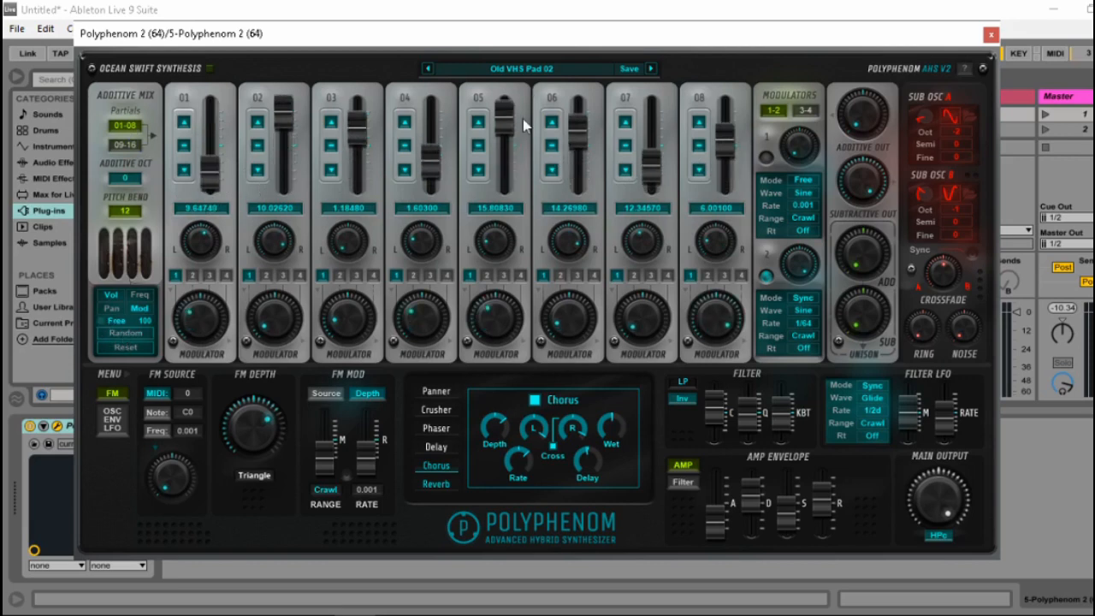
{"action": "left_click_drag", "start_coordinate": [504, 123], "coordinate": [506, 129]}
{"action": "left_click_drag", "start_coordinate": [727, 144], "coordinate": [726, 90]}
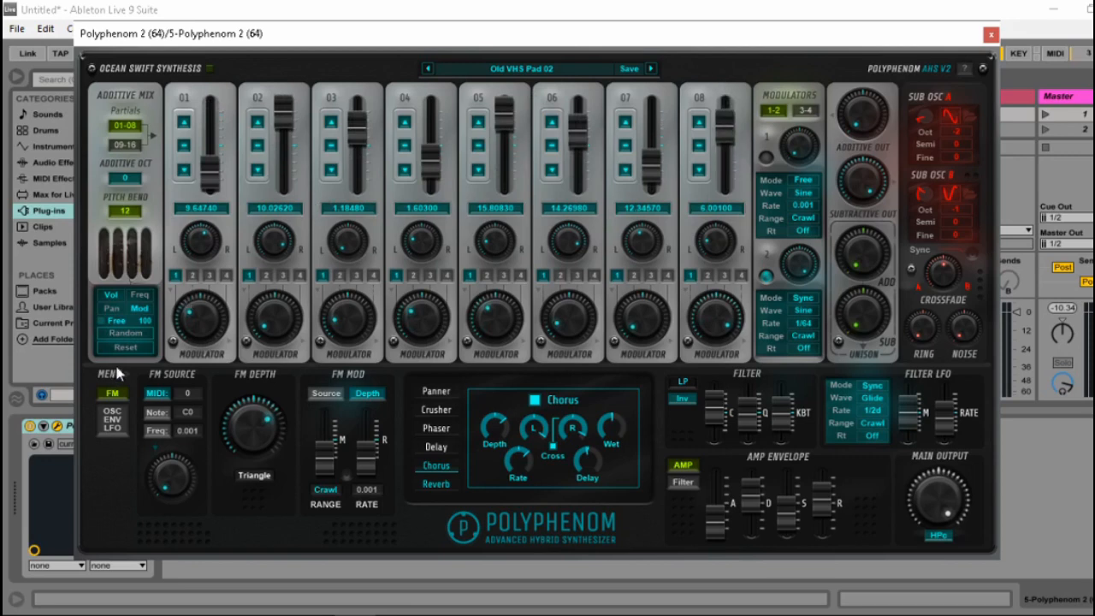
{"action": "left_click", "coordinate": [126, 334]}
{"action": "left_click", "coordinate": [126, 333]}
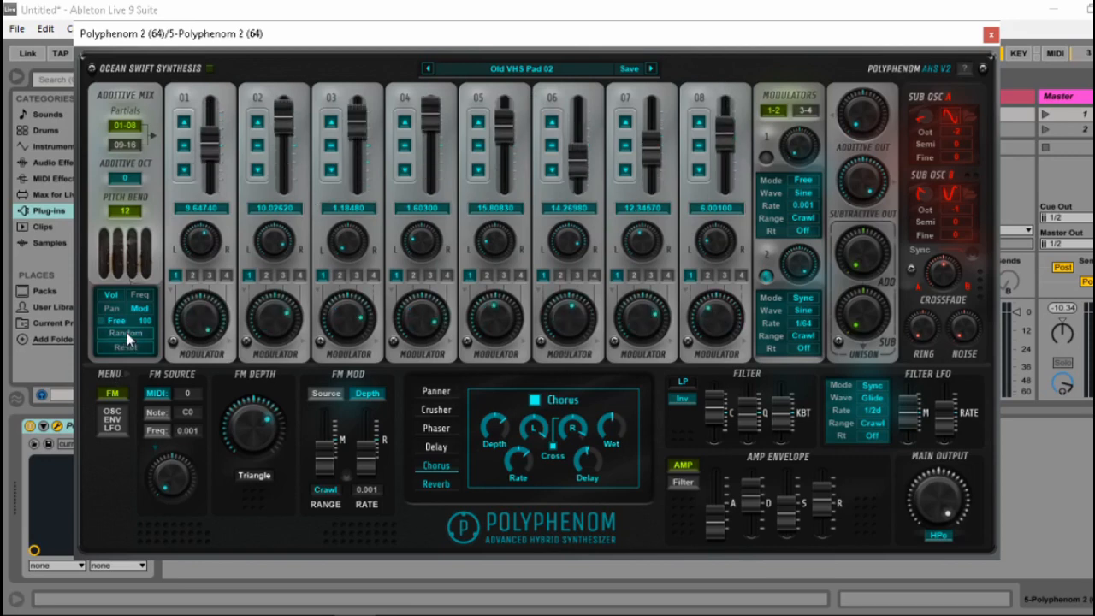
{"action": "left_click", "coordinate": [128, 337]}
{"action": "left_click", "coordinate": [128, 337]}
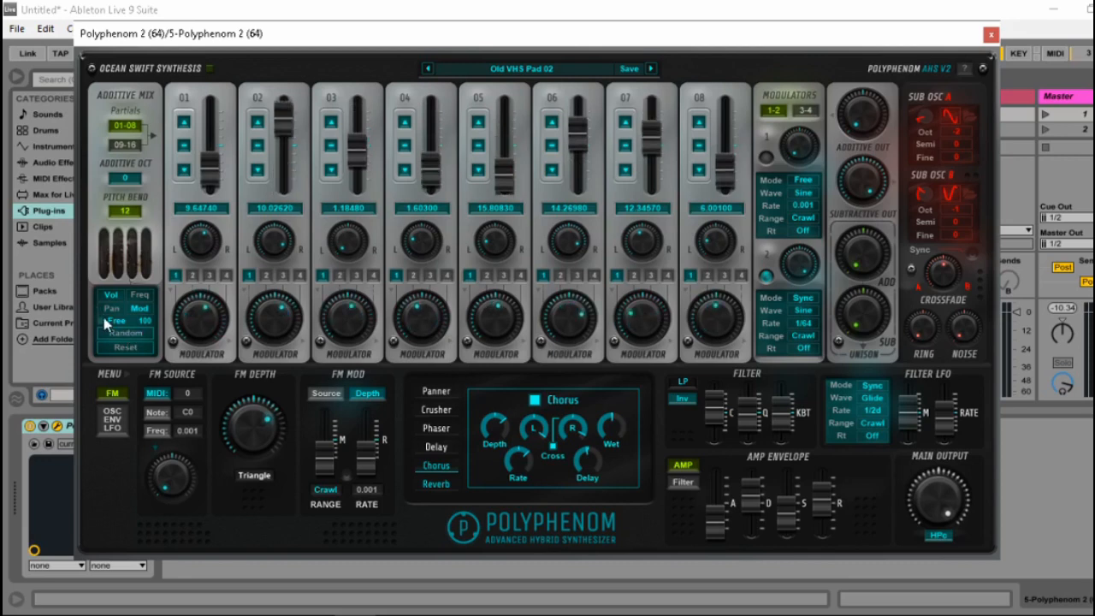
Compare Scale and Free randomization of the partials once more, then reset the additive section's Vol and Mod values.
{"action": "left_click", "coordinate": [104, 323]}
{"action": "left_click", "coordinate": [120, 335]}
{"action": "left_click", "coordinate": [120, 336]}
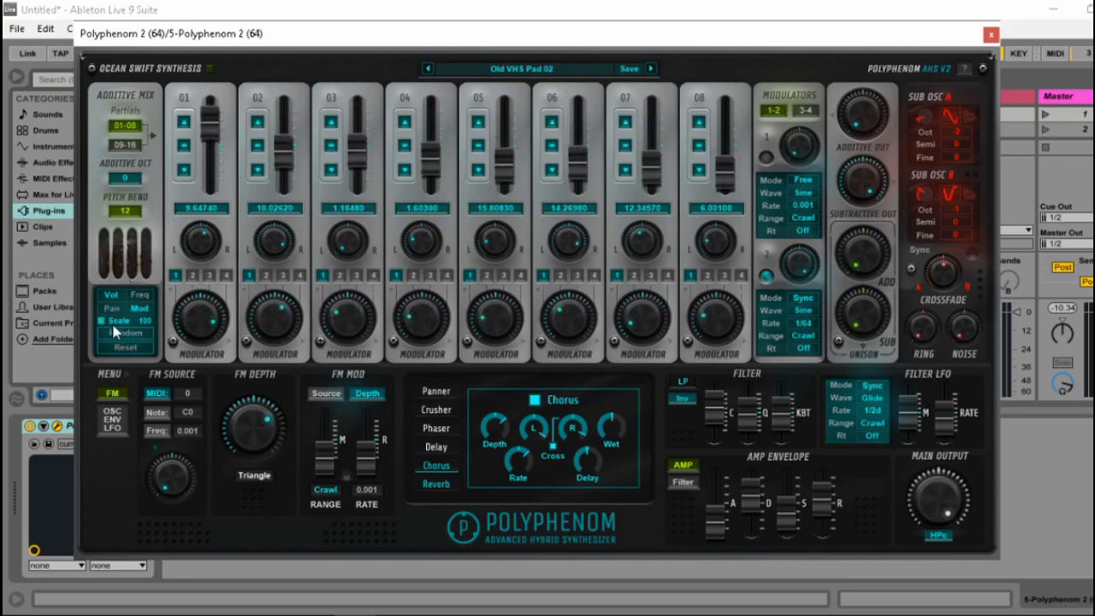
{"action": "left_click", "coordinate": [106, 322]}
{"action": "left_click", "coordinate": [123, 338]}
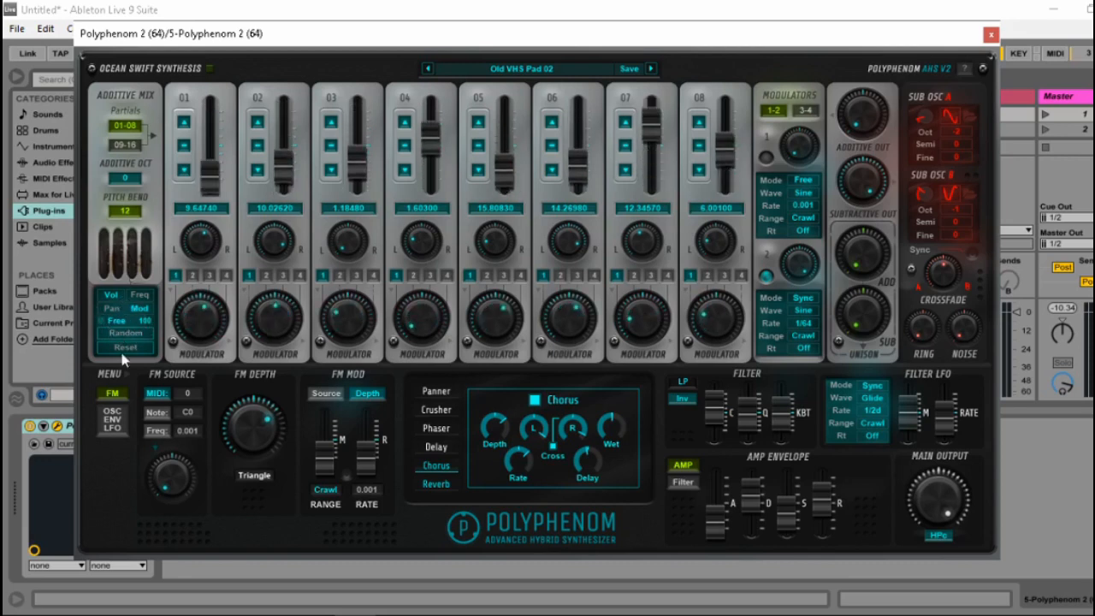
{"action": "left_click", "coordinate": [126, 348]}
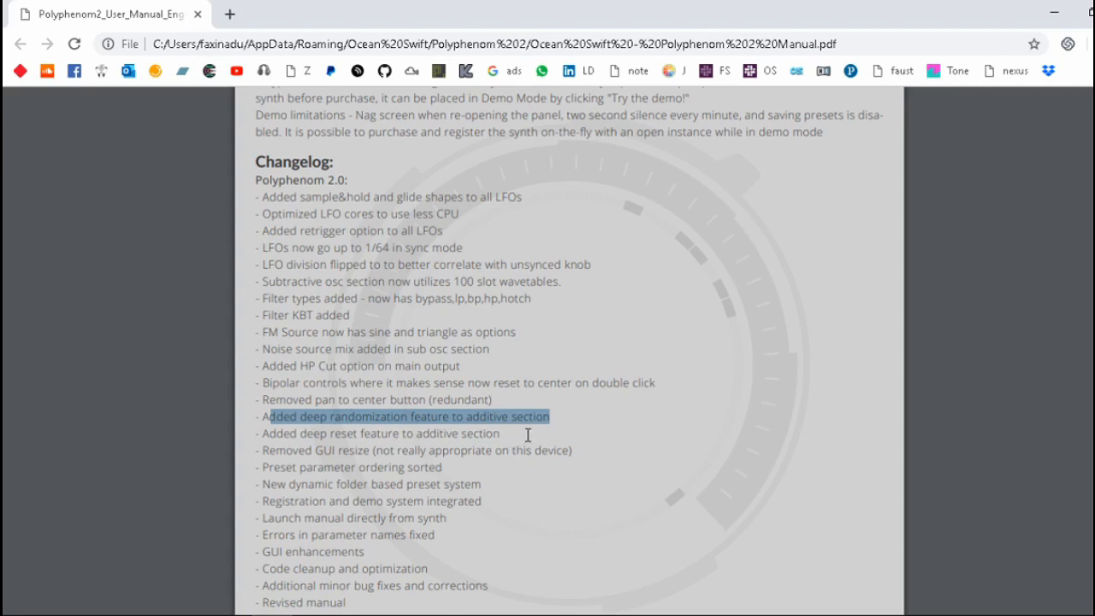
Read the changelog entries on the additive section's deep reset and the removed GUI resize, highlighting the GUI resize entry.
{"action": "left_click_drag", "start_coordinate": [528, 436], "coordinate": [310, 449]}
{"action": "left_click", "coordinate": [322, 435]}
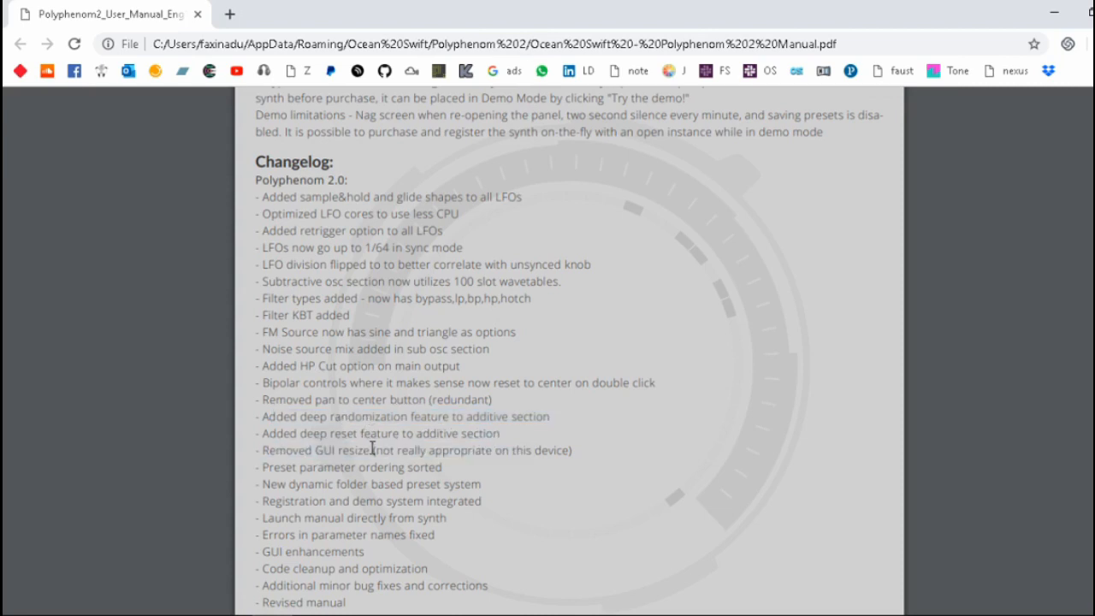
{"action": "scroll", "coordinate": [377, 436], "scroll_direction": "down", "scroll_amount": 1}
{"action": "left_click_drag", "start_coordinate": [570, 365], "coordinate": [261, 365]}
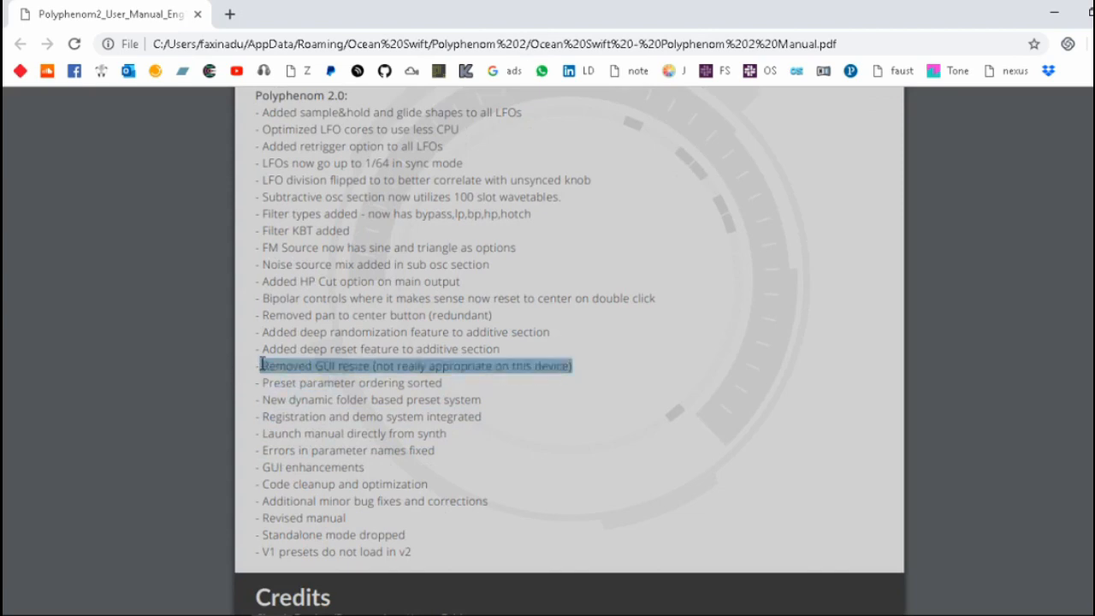
{"action": "left_click", "coordinate": [456, 388]}
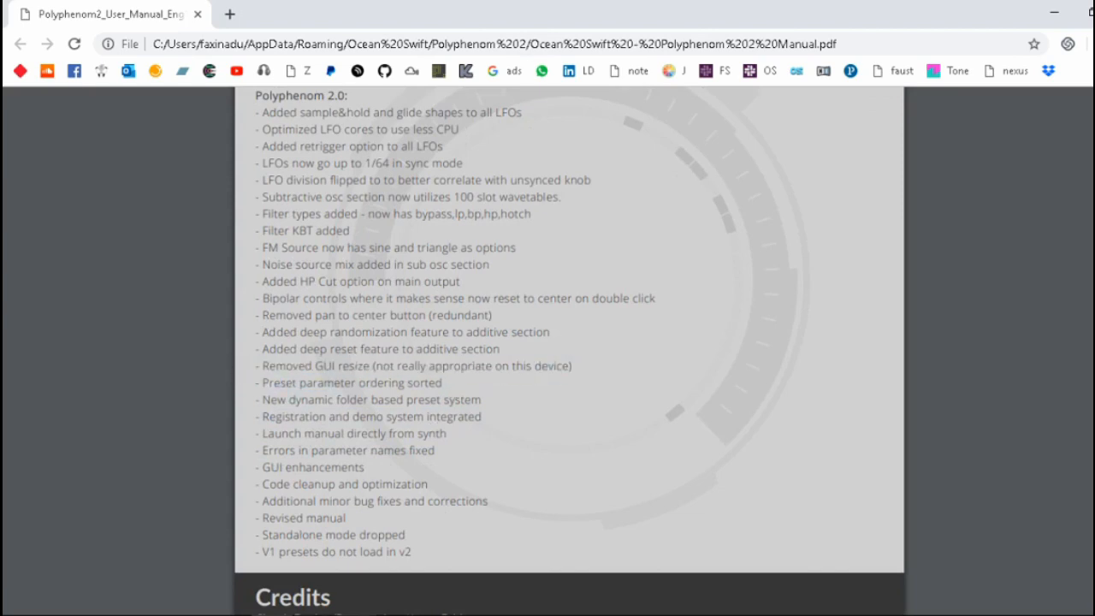
Check the synth's panel in Ableton Live, return to the manual and highlight the changelog entry on preset parameter ordering.
{"action": "left_click", "coordinate": [354, 615]}
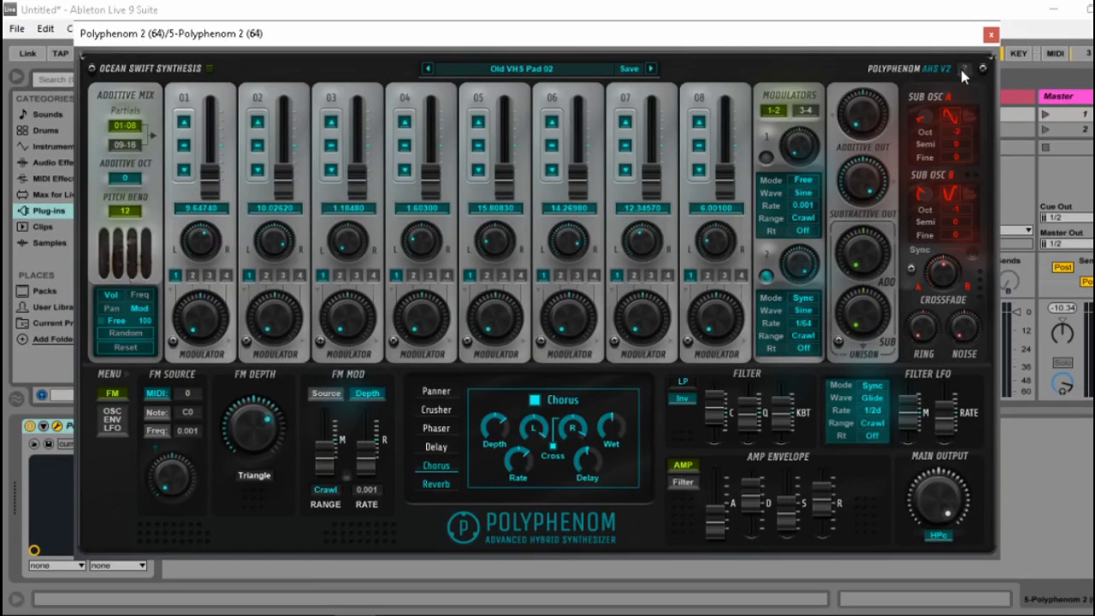
{"action": "left_click", "coordinate": [353, 615]}
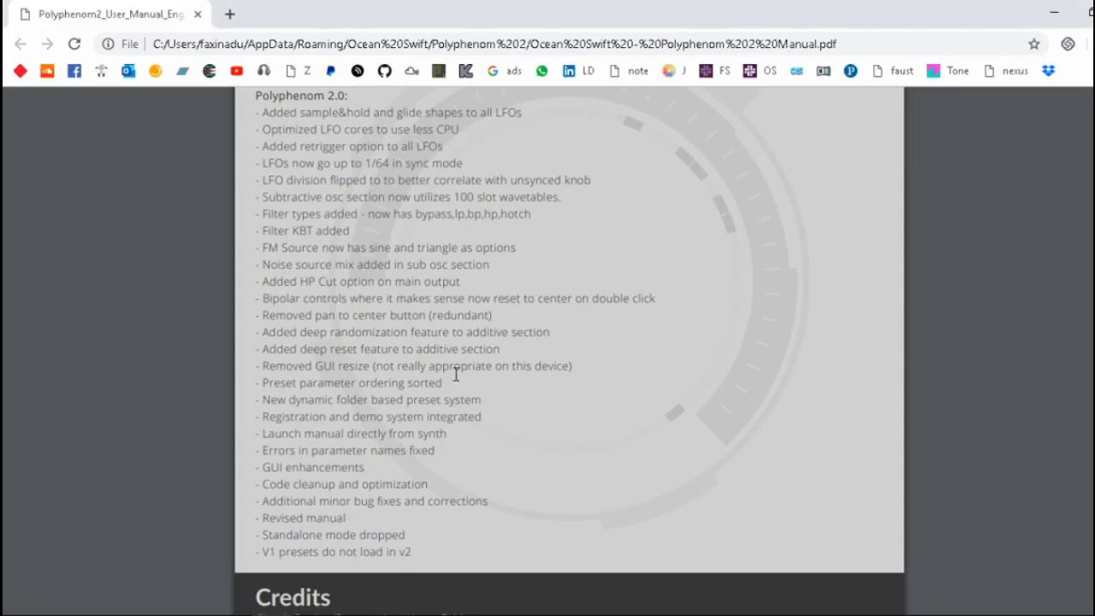
{"action": "left_click_drag", "start_coordinate": [448, 382], "coordinate": [275, 391]}
{"action": "left_click", "coordinate": [331, 432]}
Switch to Ableton Live and browse Polyphenom 2's preset folders, including USER, BELL, PERC and PAD, without loading a preset.
{"action": "left_click", "coordinate": [354, 615]}
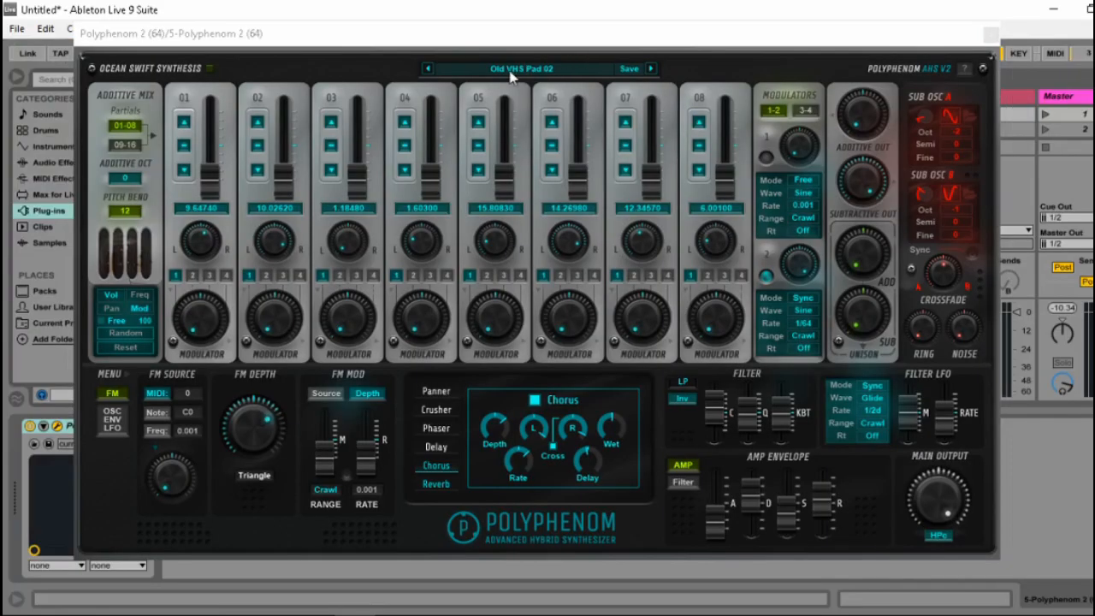
{"action": "left_click", "coordinate": [443, 66]}
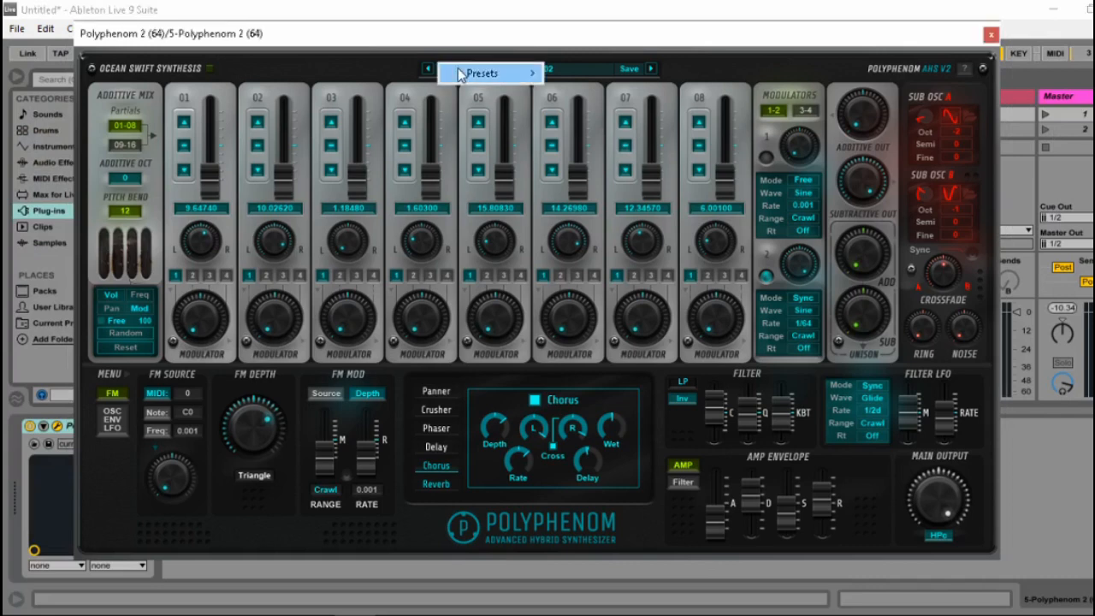
{"action": "left_click", "coordinate": [572, 73]}
{"action": "left_click", "coordinate": [642, 68]}
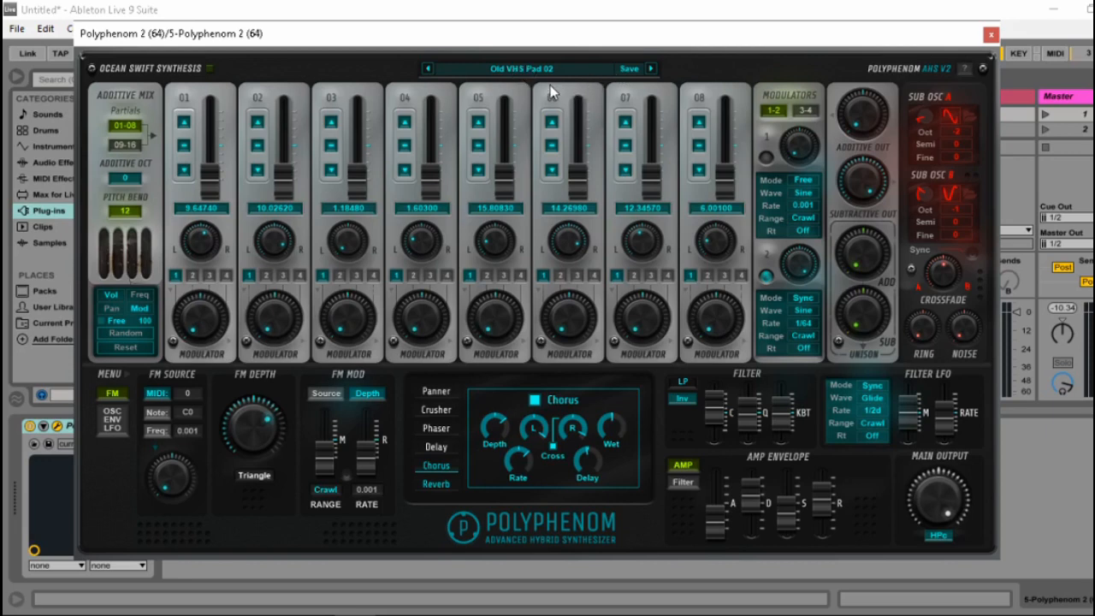
{"action": "left_click", "coordinate": [525, 72]}
{"action": "mouse_move", "coordinate": [523, 74]}
{"action": "mouse_move", "coordinate": [595, 130]}
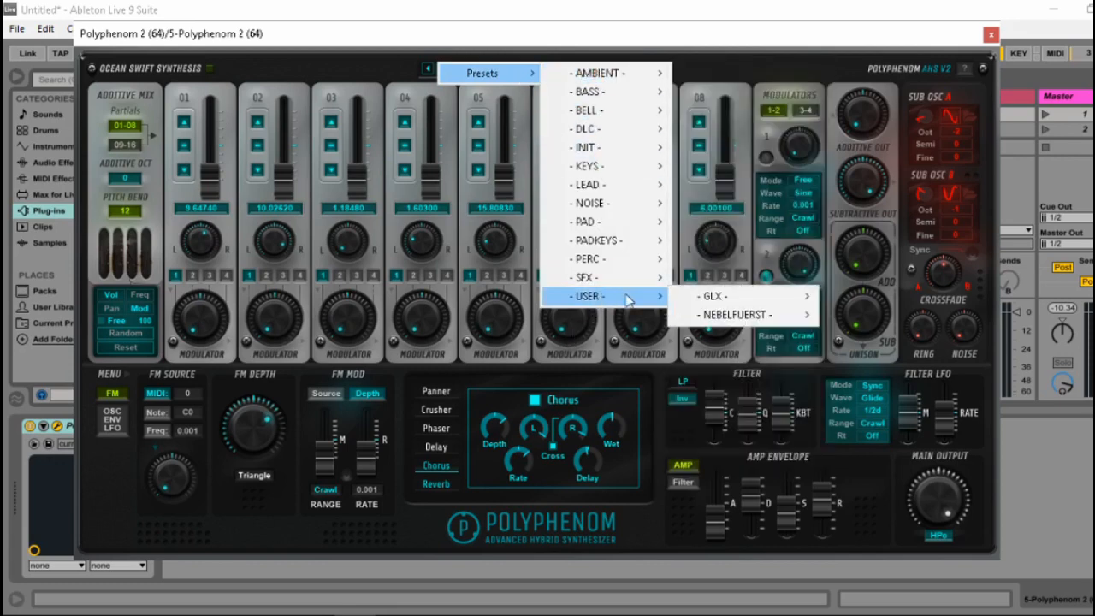
{"action": "mouse_move", "coordinate": [650, 96]}
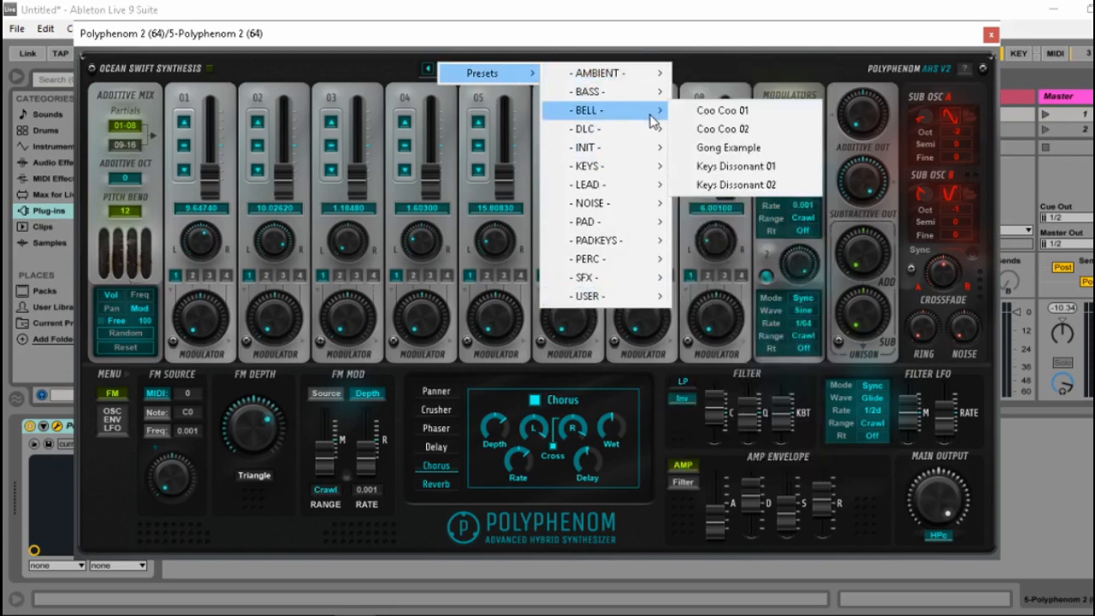
{"action": "mouse_move", "coordinate": [655, 244]}
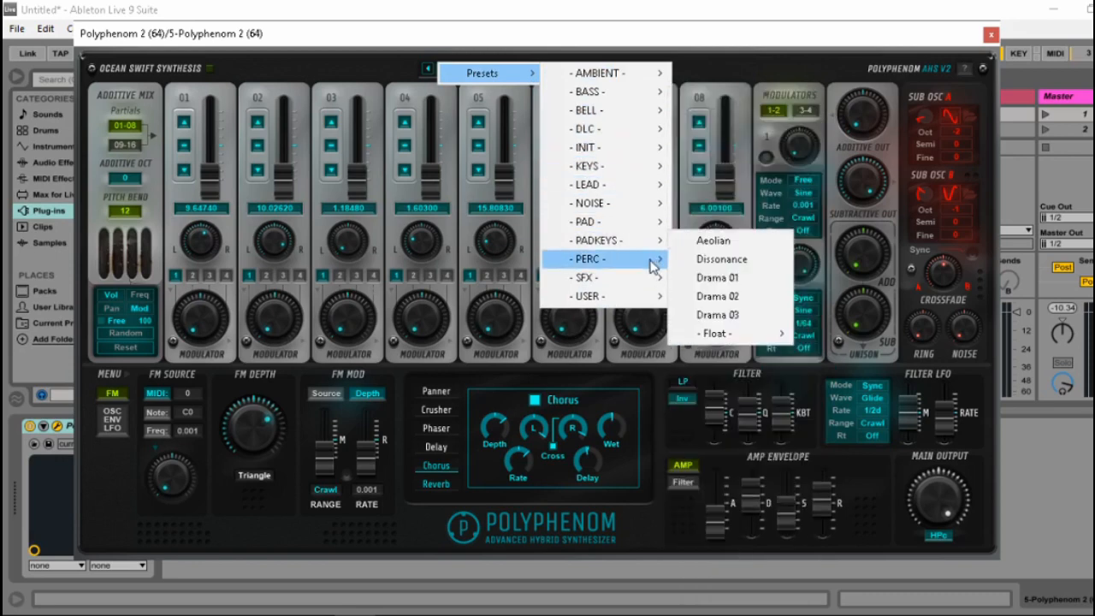
{"action": "mouse_move", "coordinate": [585, 223]}
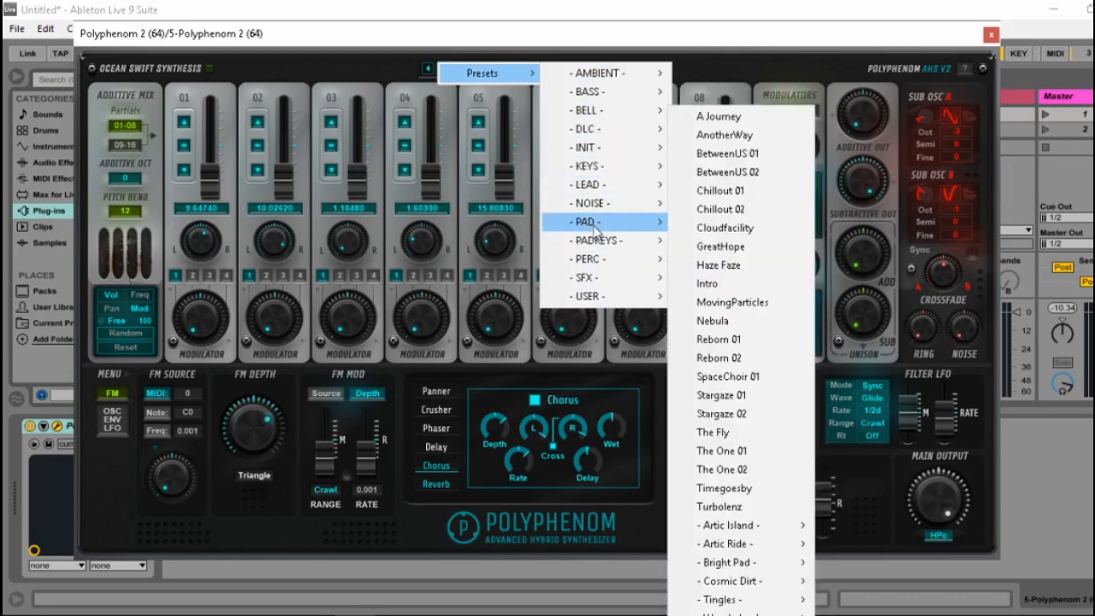
{"action": "mouse_move", "coordinate": [788, 528]}
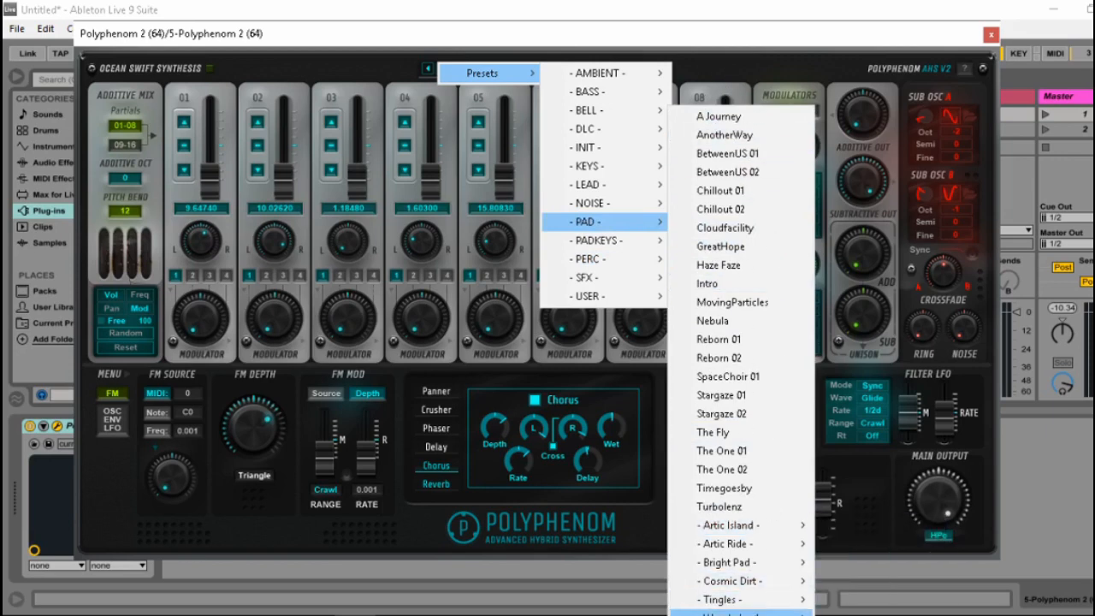
{"action": "left_click", "coordinate": [382, 68]}
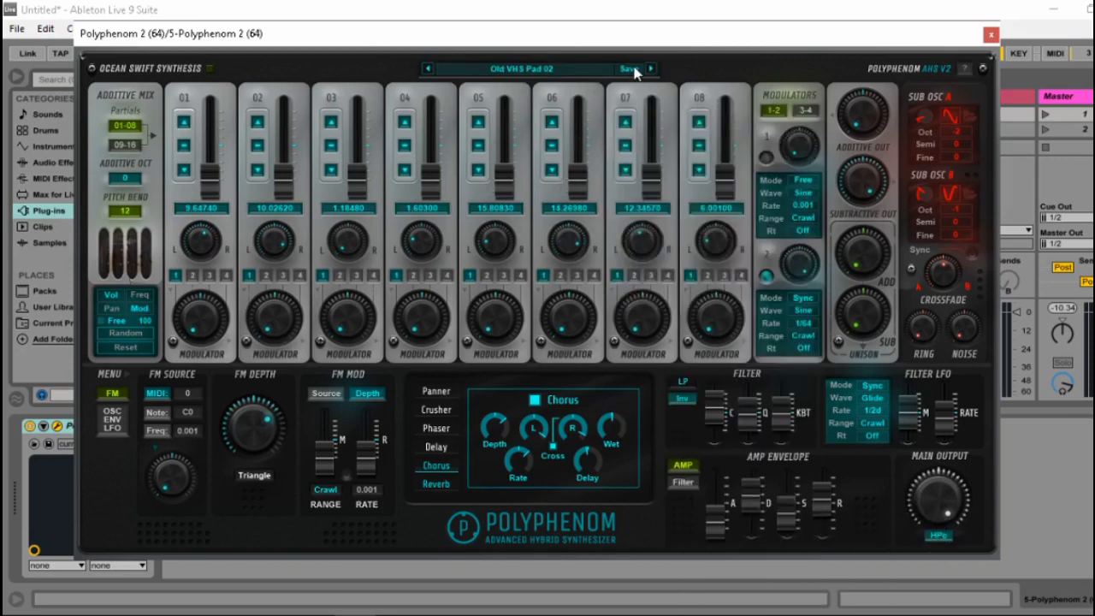
Save the current sound as preset "fgfgffg" in the Presets folder and check the preset list for it.
{"action": "left_click", "coordinate": [634, 70]}
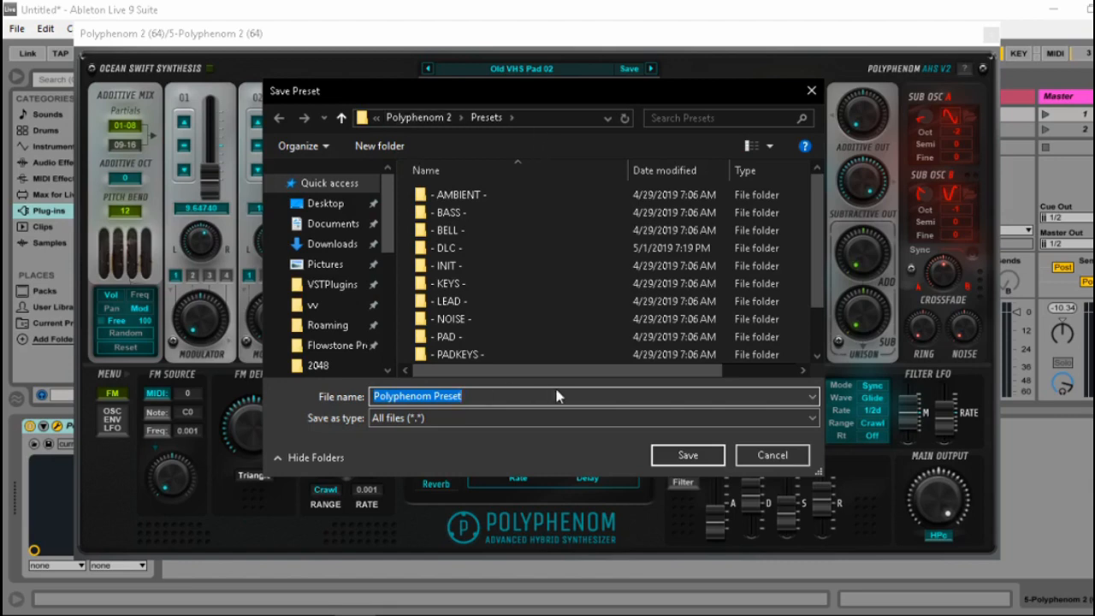
{"action": "type", "text": "fgfgffg"}
{"action": "left_click", "coordinate": [688, 455]}
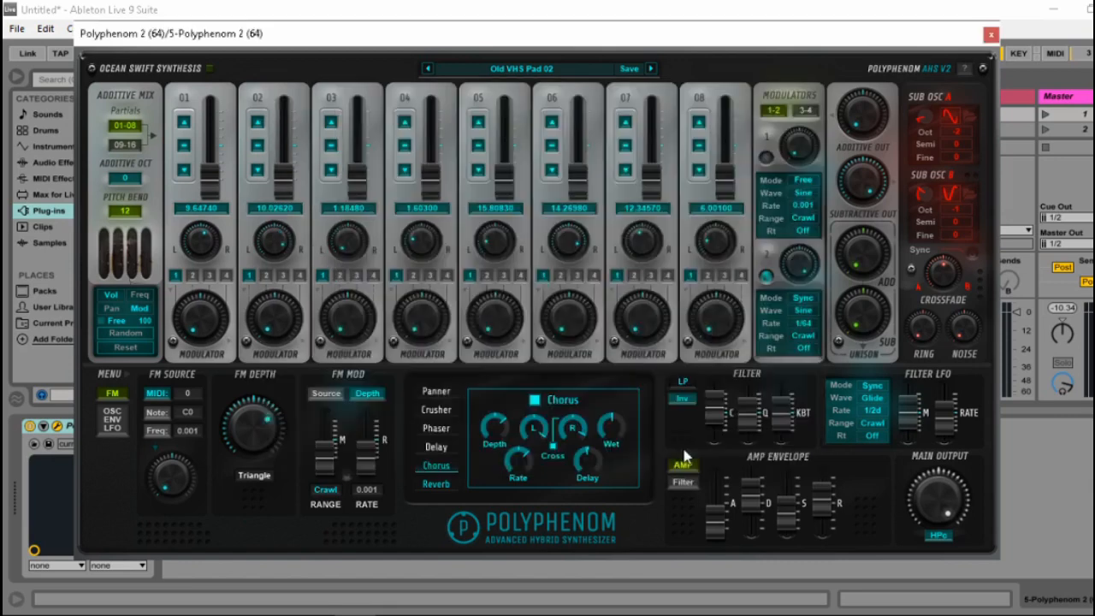
{"action": "left_click", "coordinate": [535, 73]}
{"action": "mouse_move", "coordinate": [535, 73]}
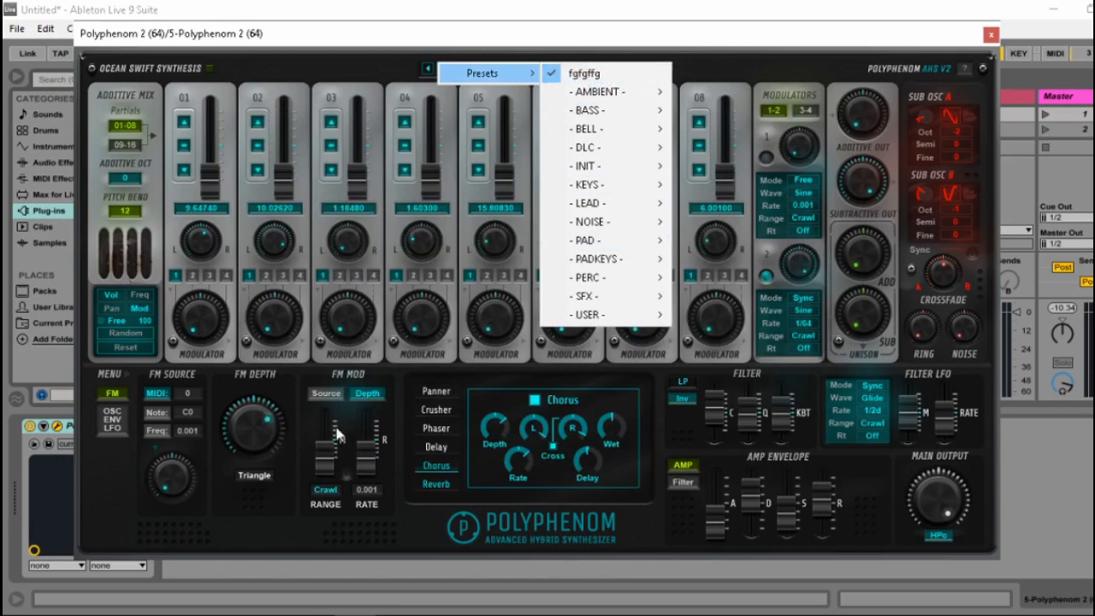
{"action": "left_click", "coordinate": [422, 78]}
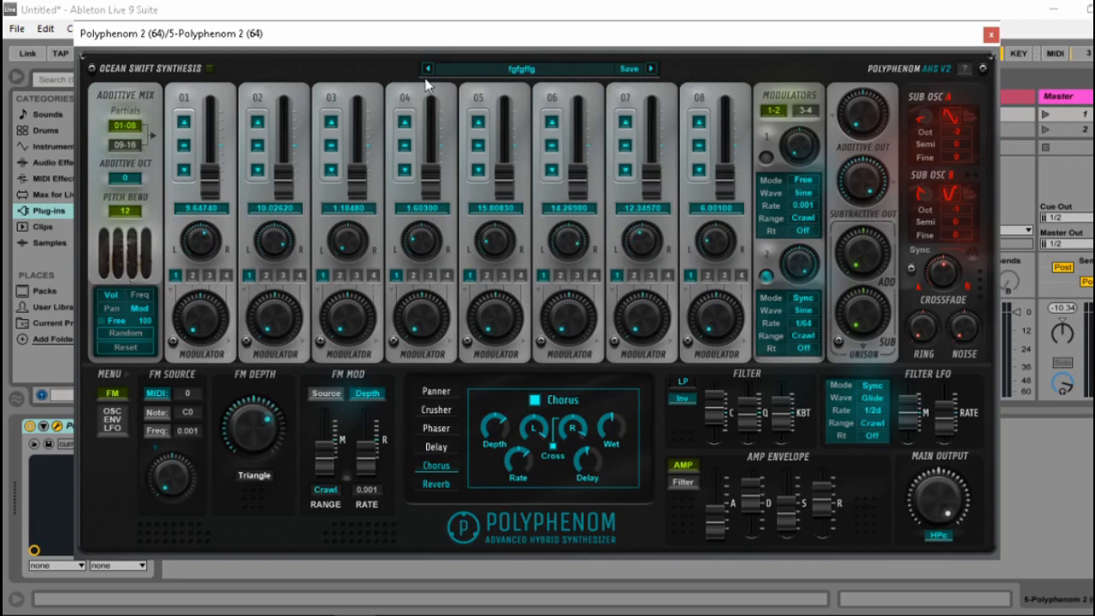
Browse the USER preset folder and the DLC subfolders Dreamer Of Dreams and Turning The Tables.
{"action": "left_click", "coordinate": [524, 73]}
{"action": "mouse_move", "coordinate": [524, 73]}
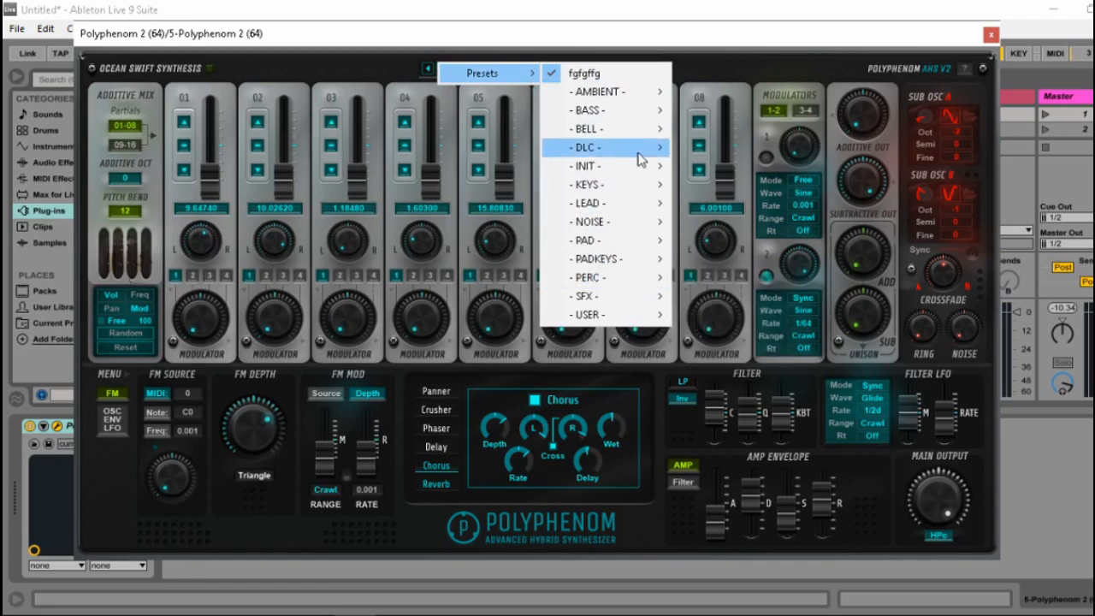
{"action": "mouse_move", "coordinate": [629, 188]}
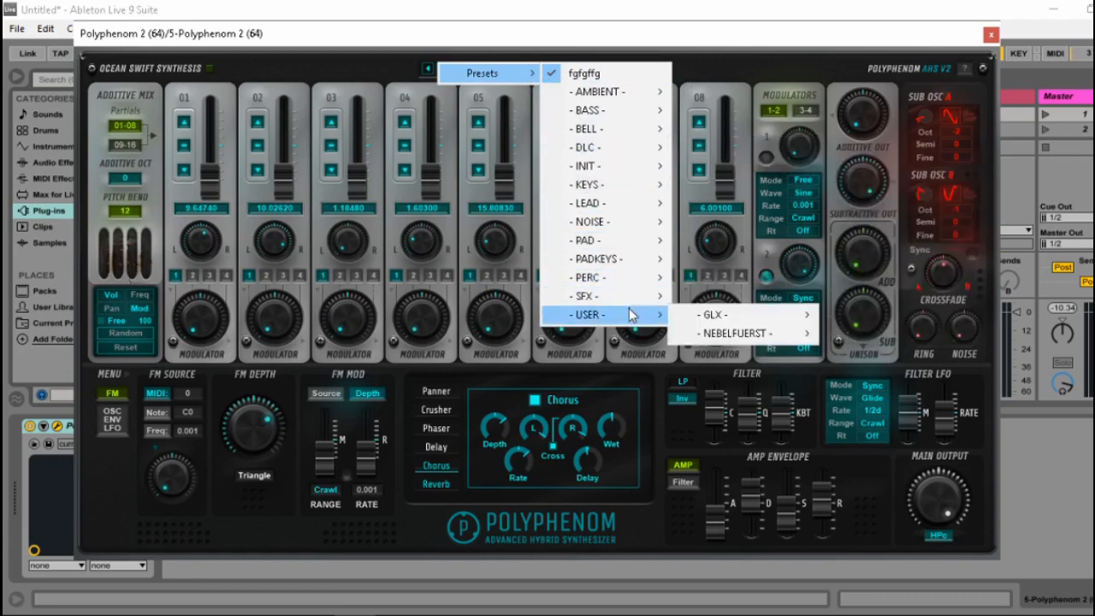
{"action": "mouse_move", "coordinate": [658, 147]}
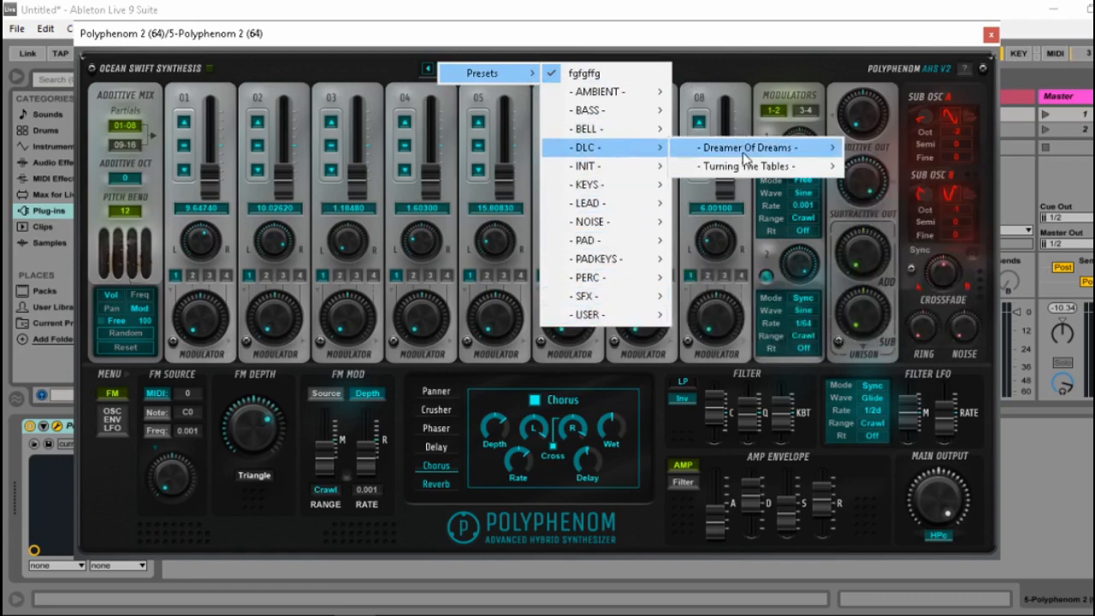
{"action": "mouse_move", "coordinate": [751, 176]}
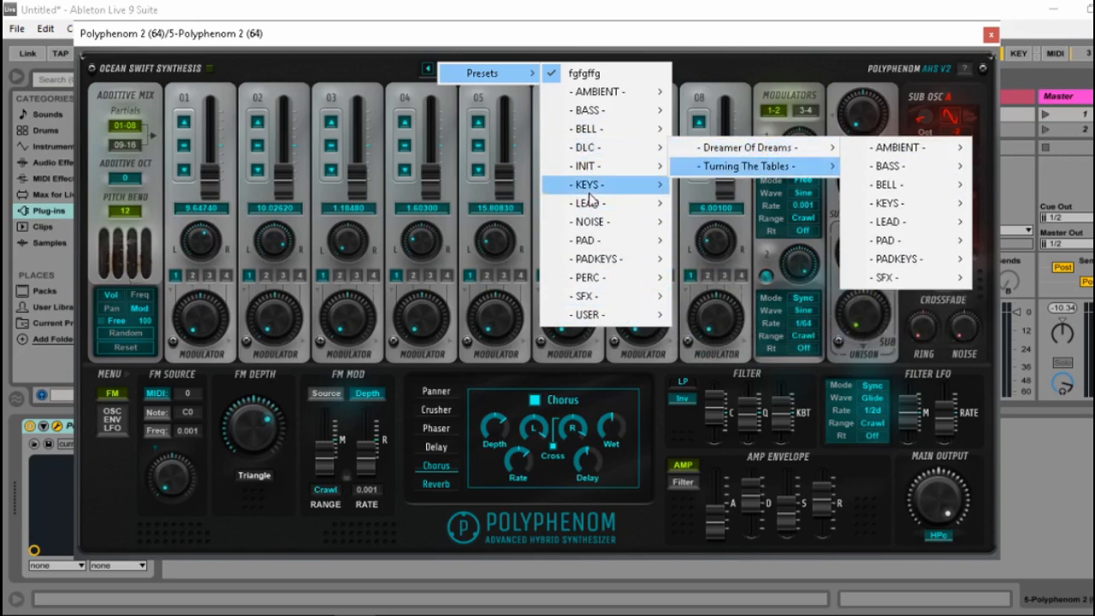
{"action": "mouse_move", "coordinate": [613, 297]}
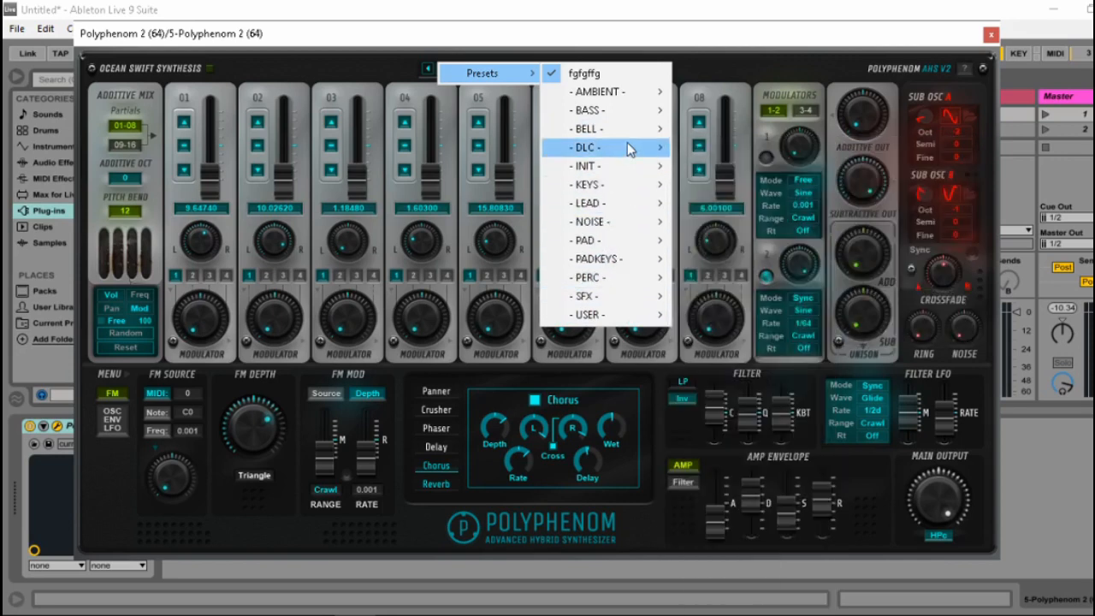
{"action": "mouse_move", "coordinate": [612, 157]}
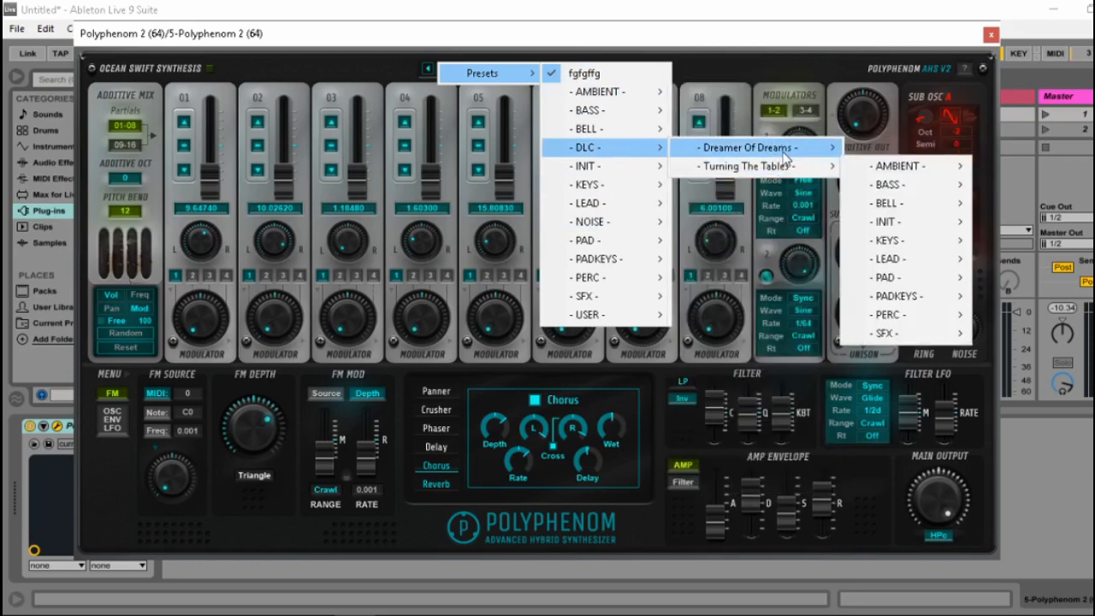
{"action": "left_click", "coordinate": [532, 379]}
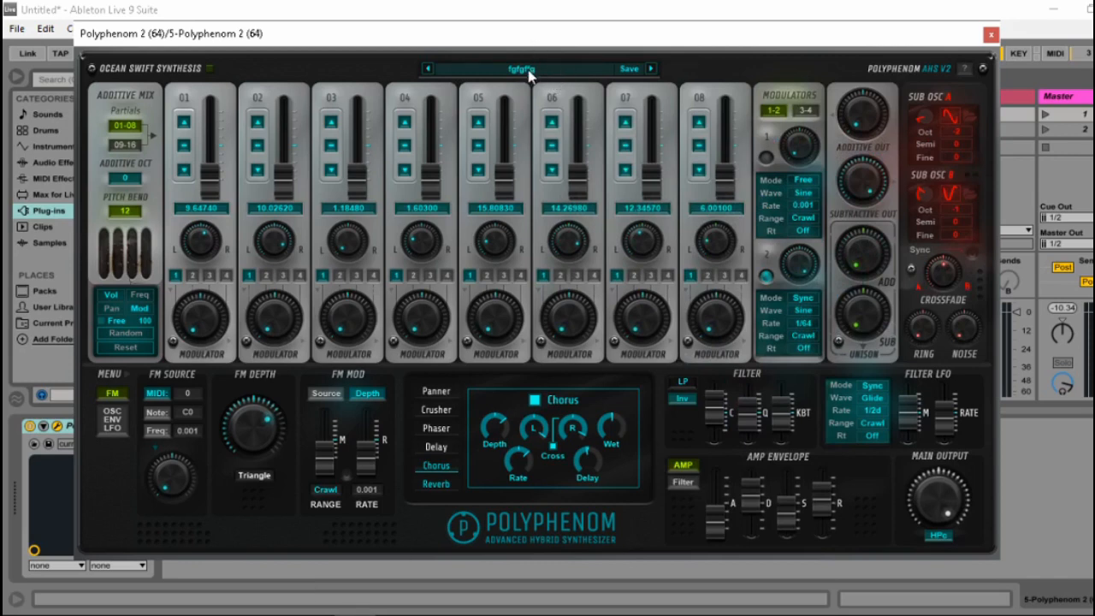
Return to the manual, read the remaining changelog entries and highlight "V1 presets do not load in v2".
{"action": "left_click", "coordinate": [395, 615]}
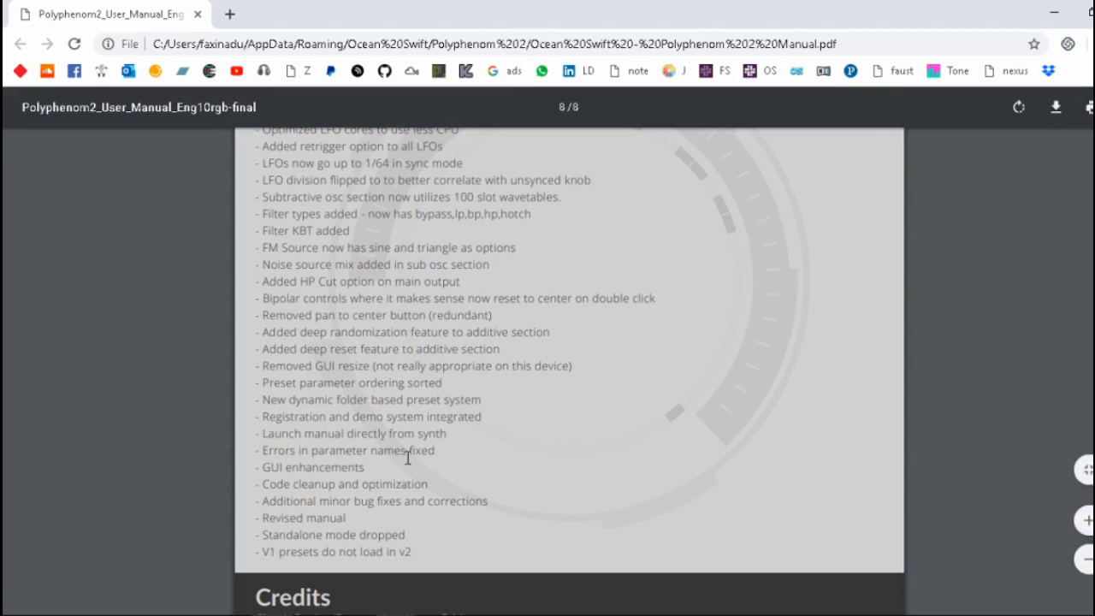
{"action": "scroll", "coordinate": [410, 451], "scroll_direction": "down", "scroll_amount": 1}
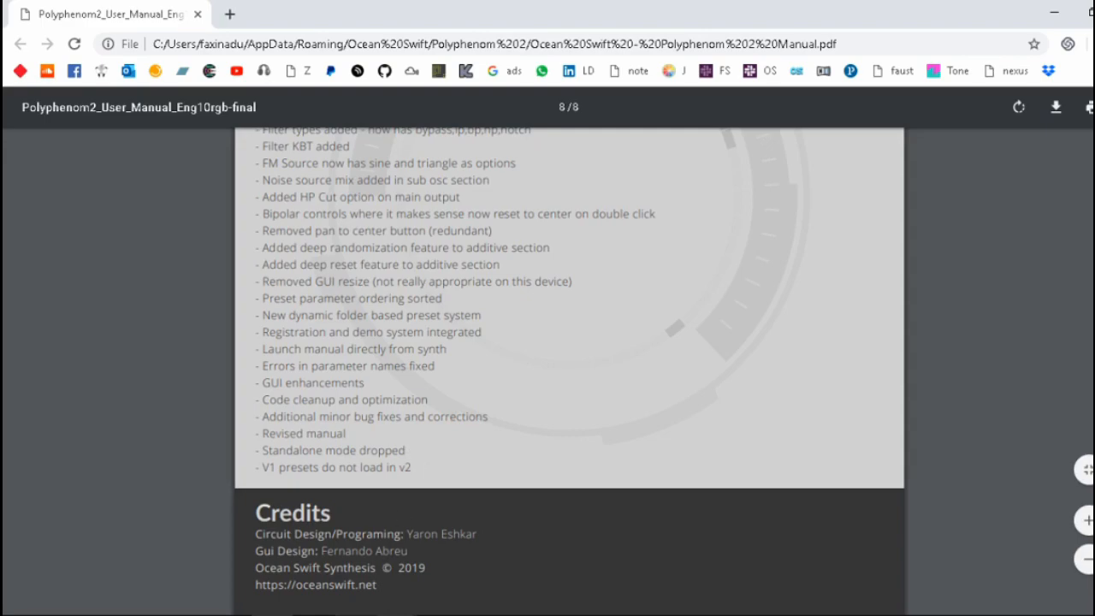
{"action": "left_click", "coordinate": [355, 615]}
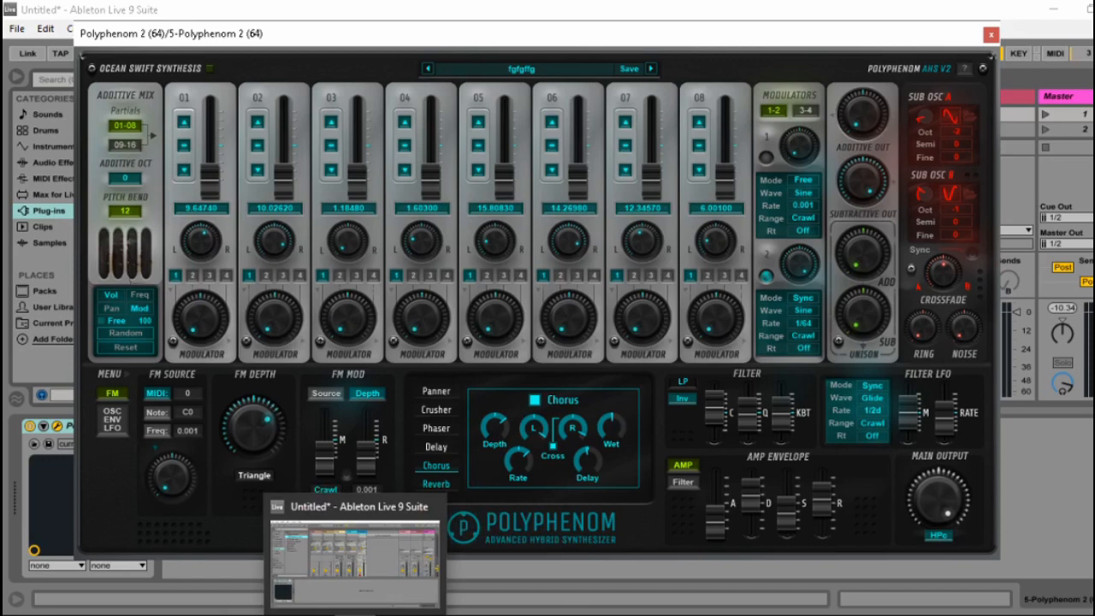
{"action": "left_click", "coordinate": [355, 615]}
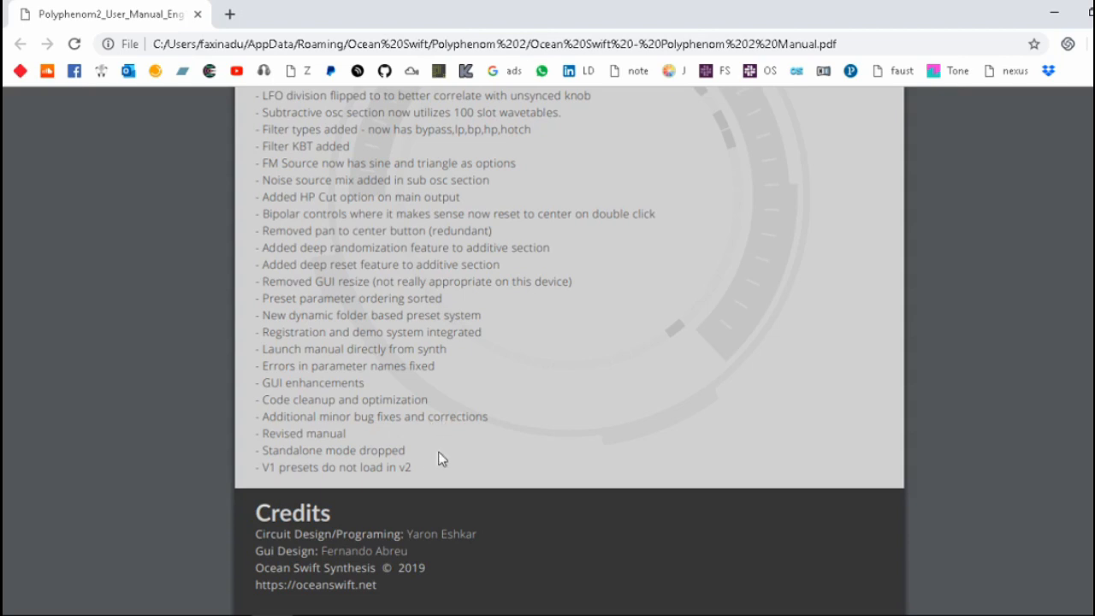
{"action": "left_click_drag", "start_coordinate": [261, 467], "coordinate": [479, 472]}
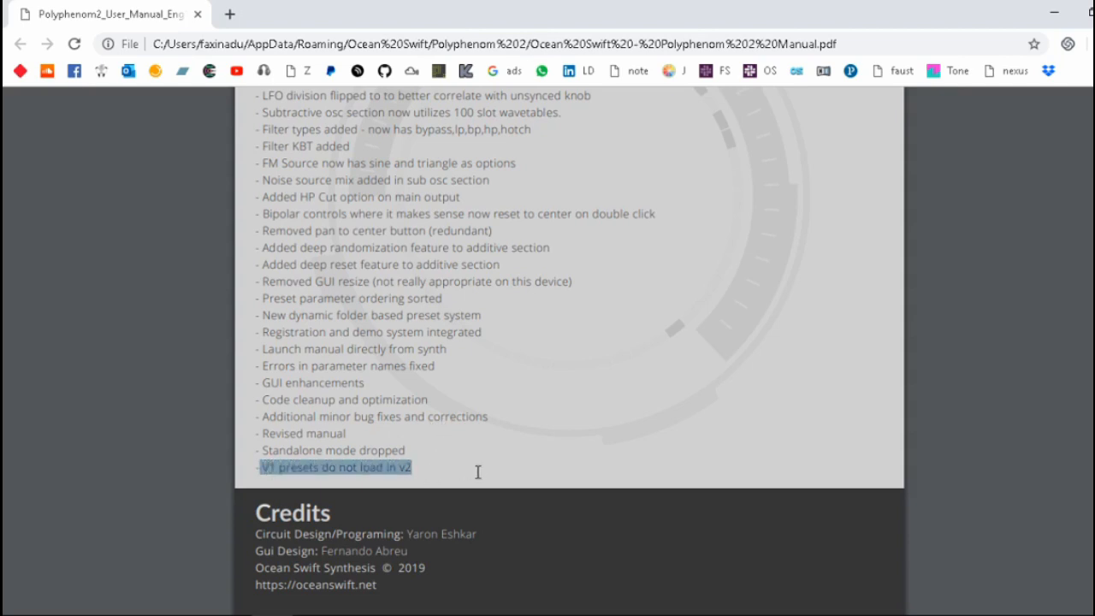
Switch back to Ableton Live, reposition the Polyphenom 2 window and view the top-level preset list.
{"action": "left_click", "coordinate": [356, 615]}
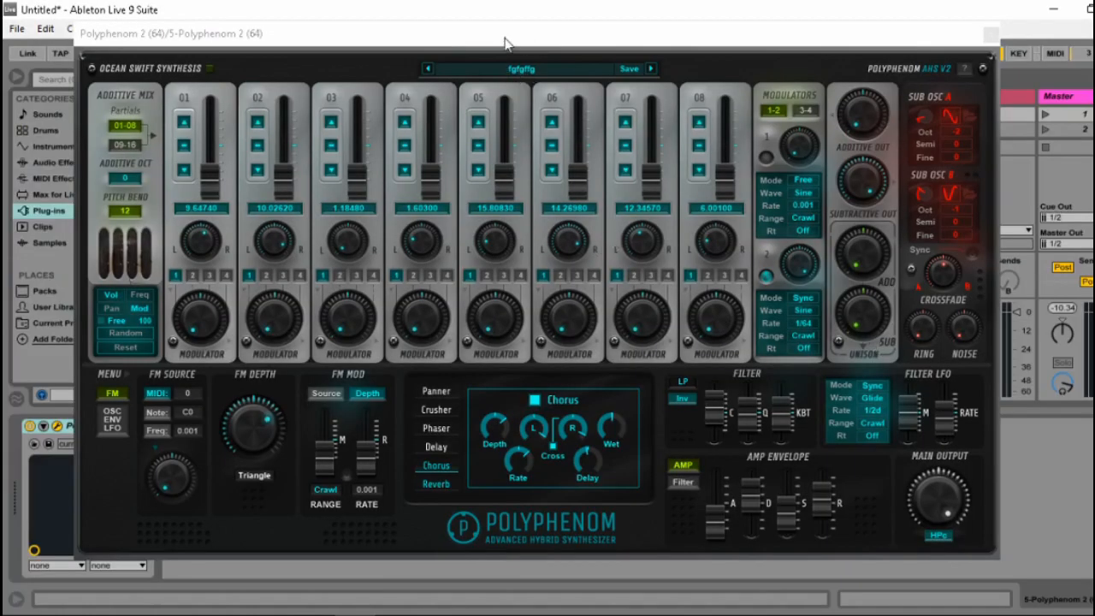
{"action": "left_click_drag", "start_coordinate": [504, 38], "coordinate": [659, 52]}
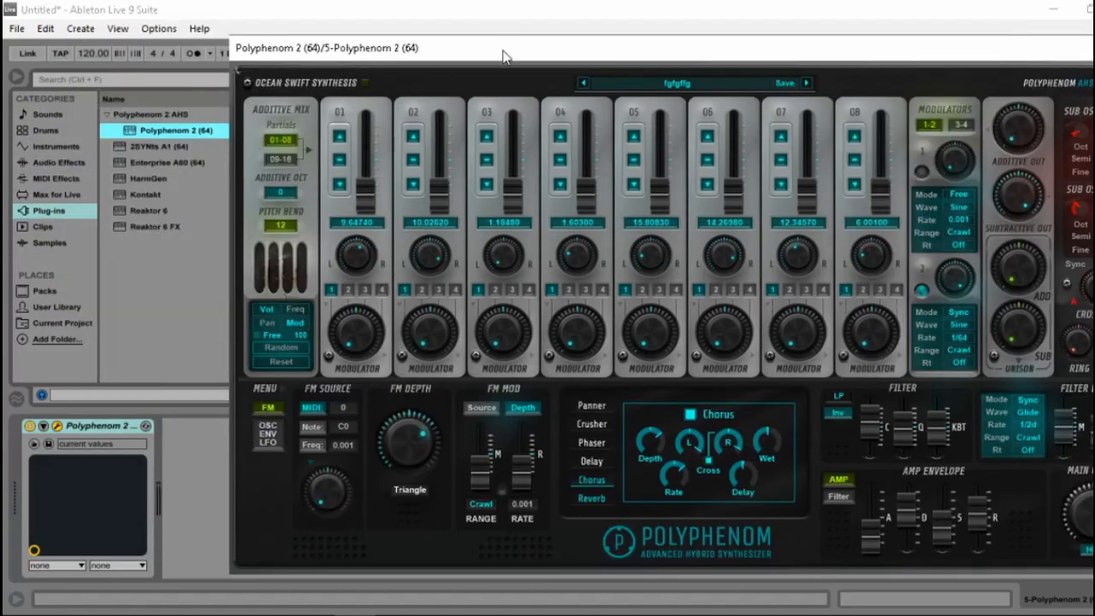
{"action": "left_click_drag", "start_coordinate": [508, 51], "coordinate": [370, 43]}
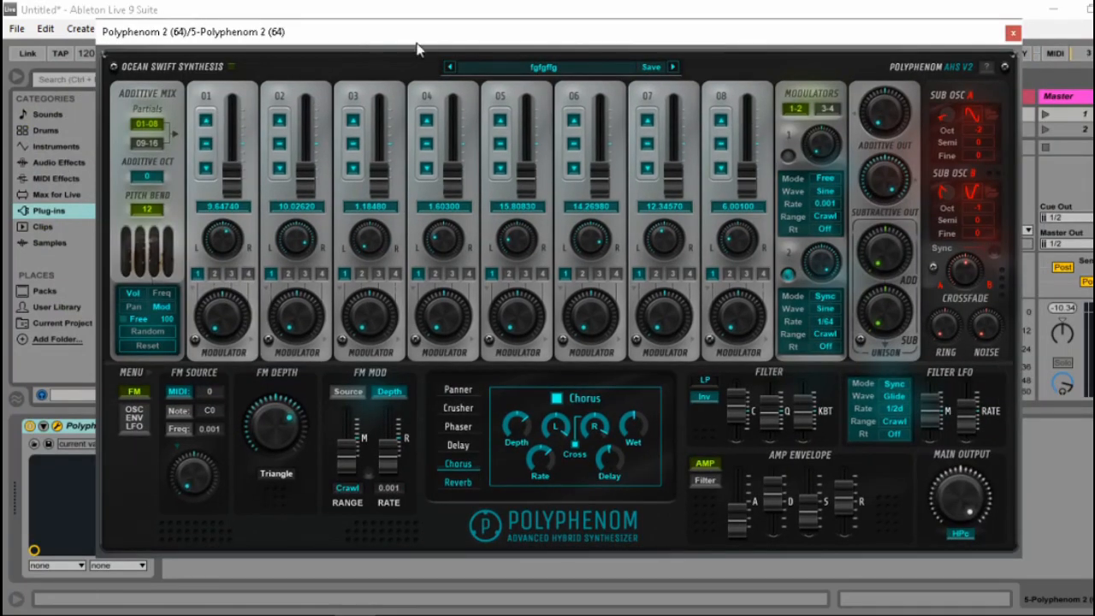
{"action": "left_click", "coordinate": [510, 72]}
{"action": "mouse_move", "coordinate": [552, 77]}
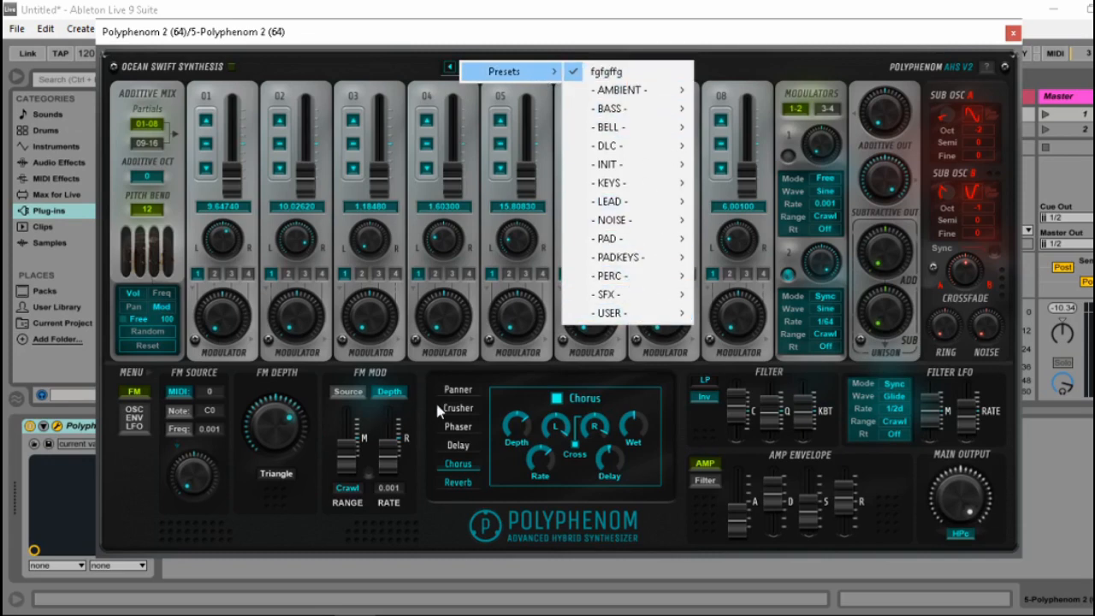
{"action": "left_click", "coordinate": [458, 379]}
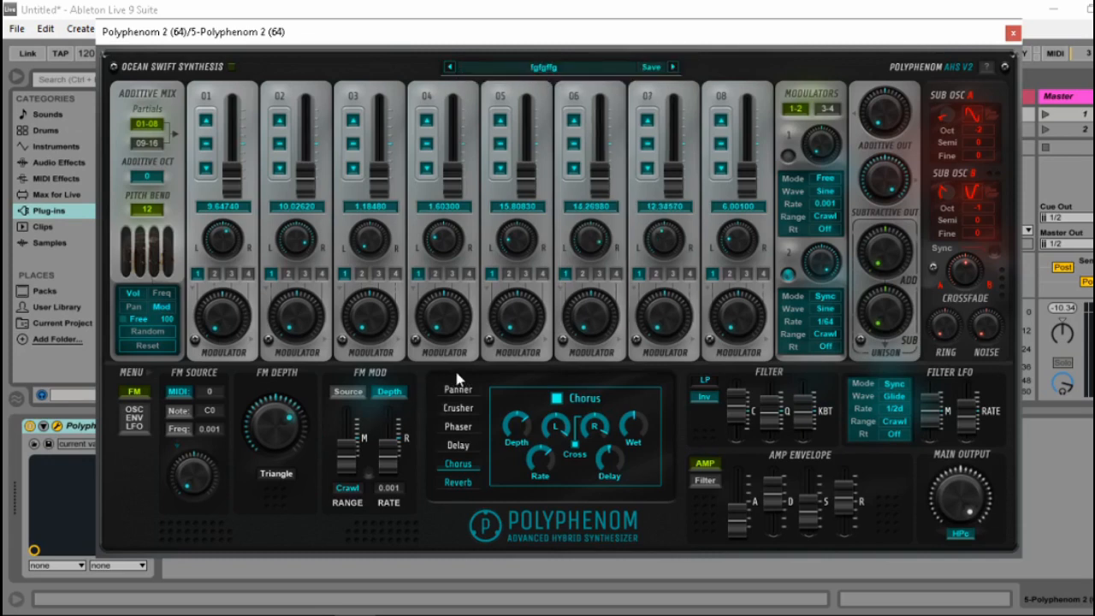